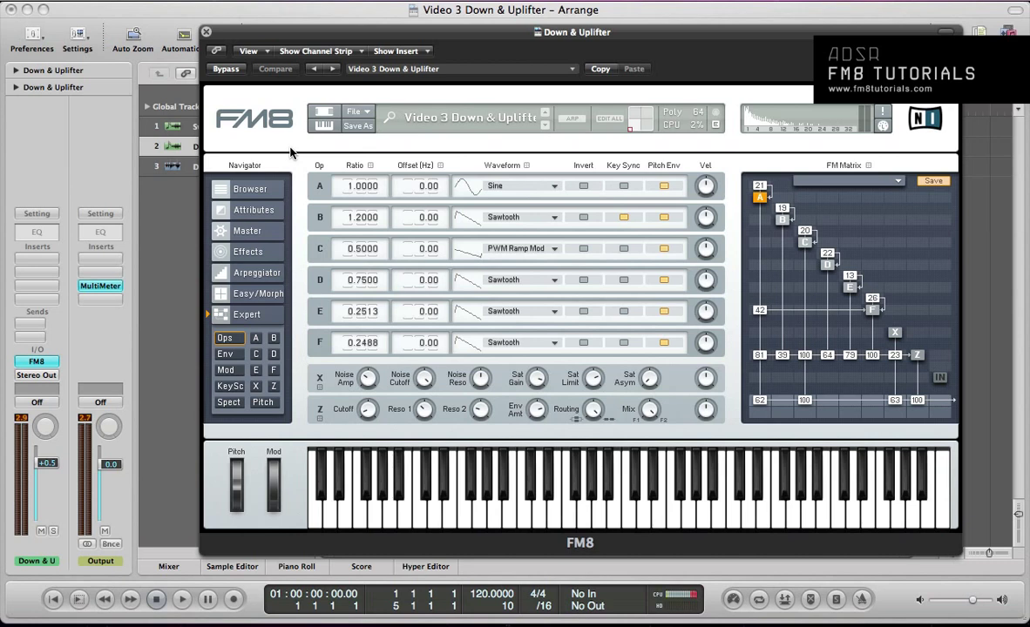
# - Review the finished Down & Uplifter patch: its envelopes, modulation matrix, master settings, Z filter and operator overview
pyautogui.press('super+w')
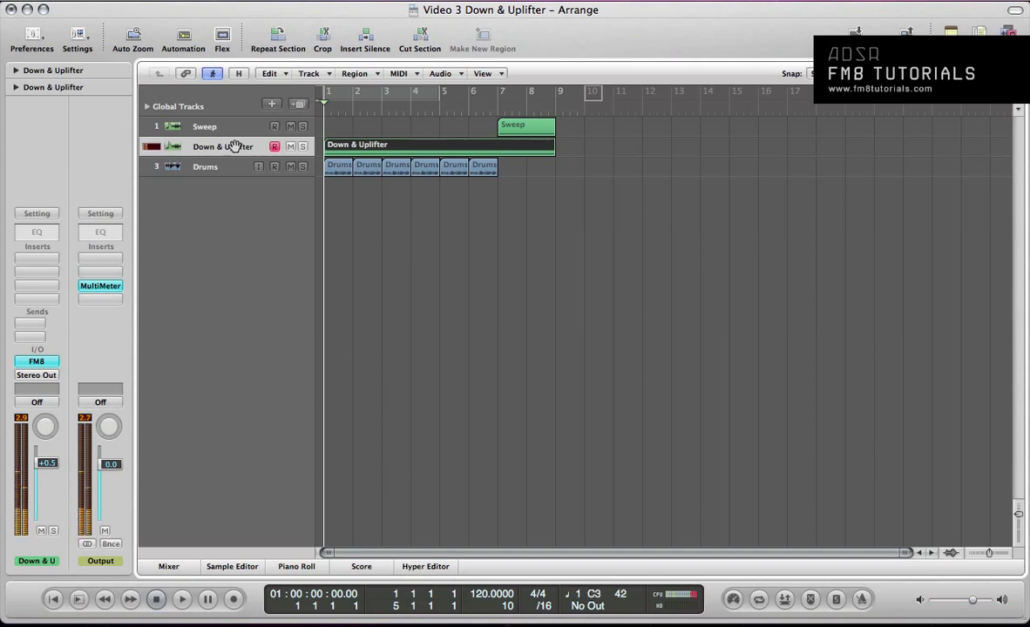
pyautogui.press('v')
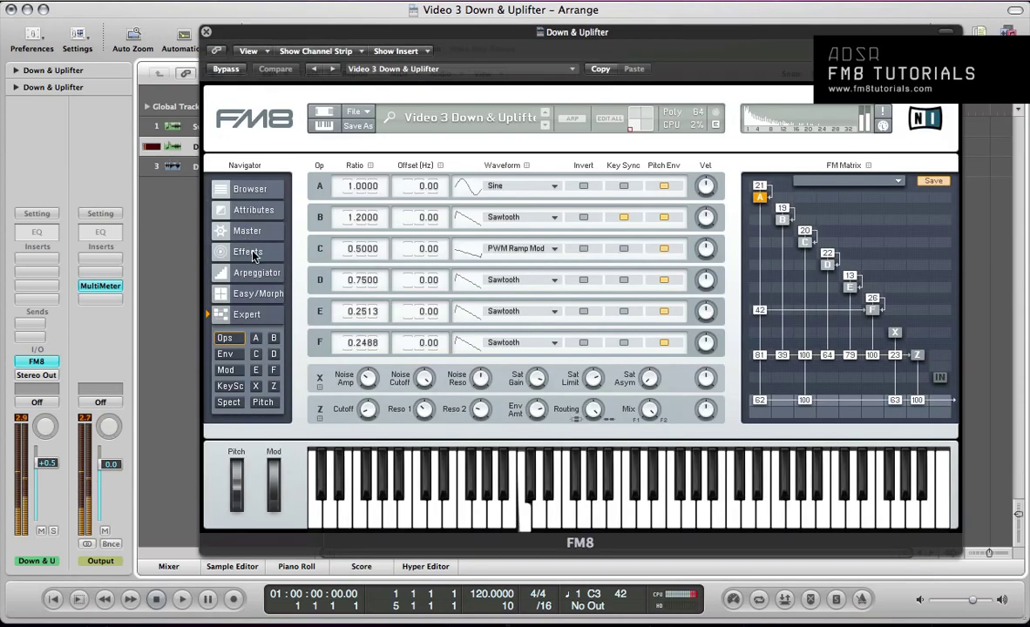
pyautogui.click(226, 355)
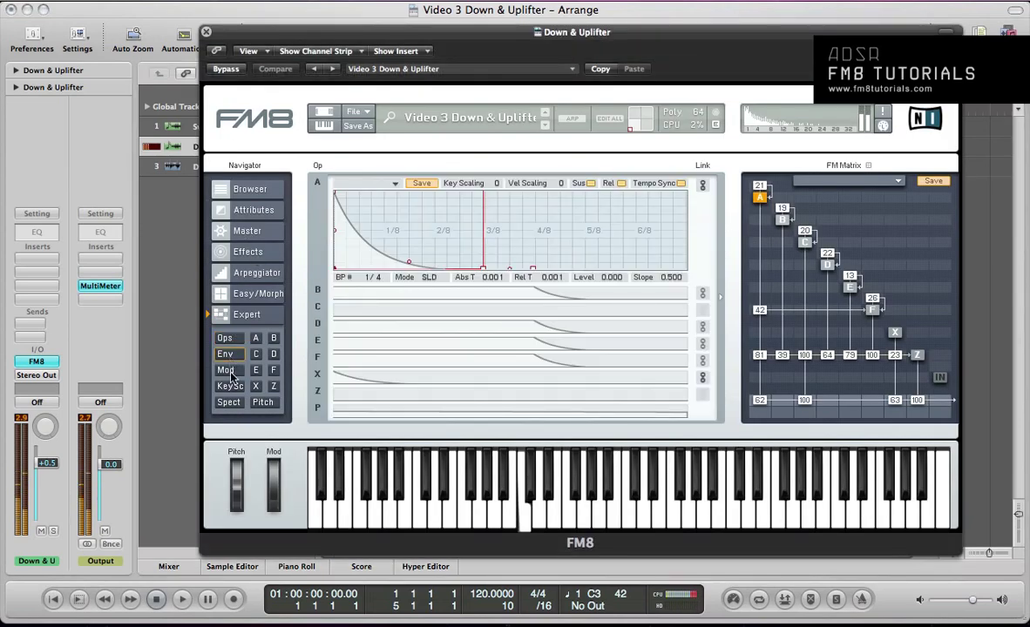
pyautogui.click(226, 371)
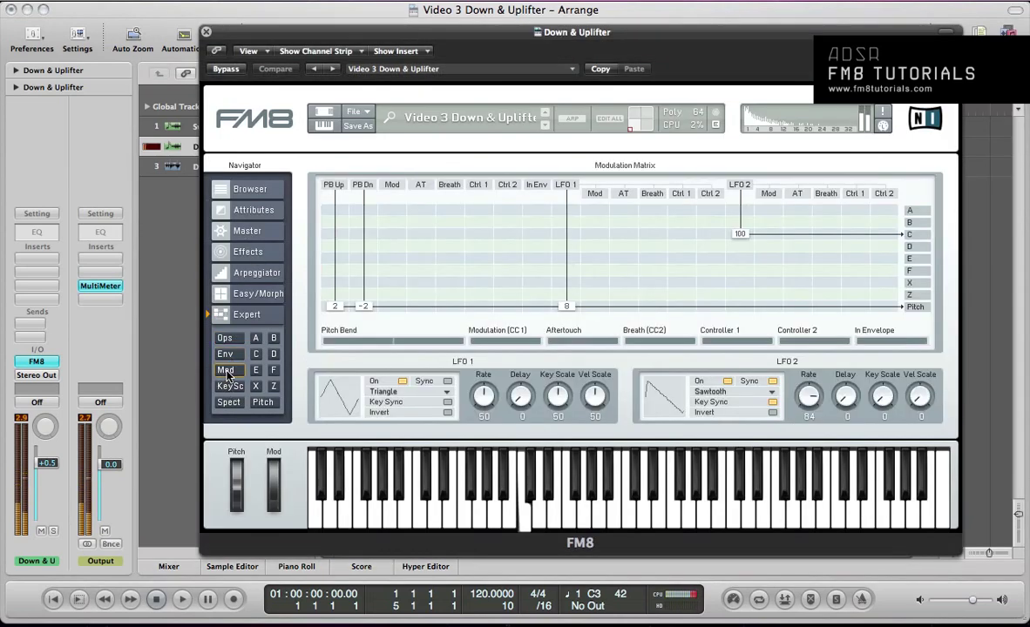
pyautogui.click(243, 231)
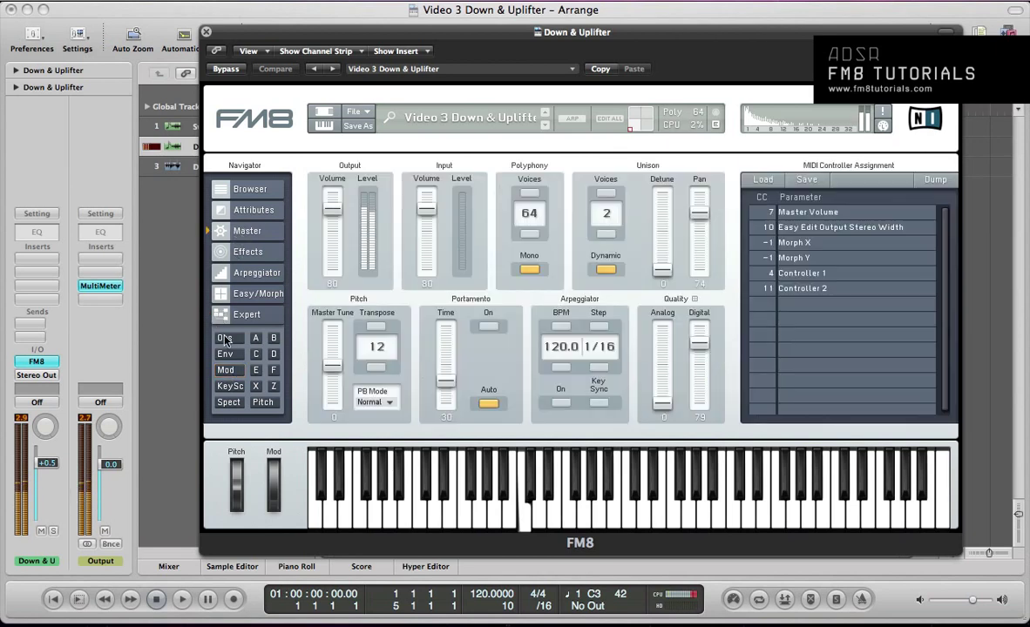
pyautogui.click(218, 315)
pyautogui.click(273, 389)
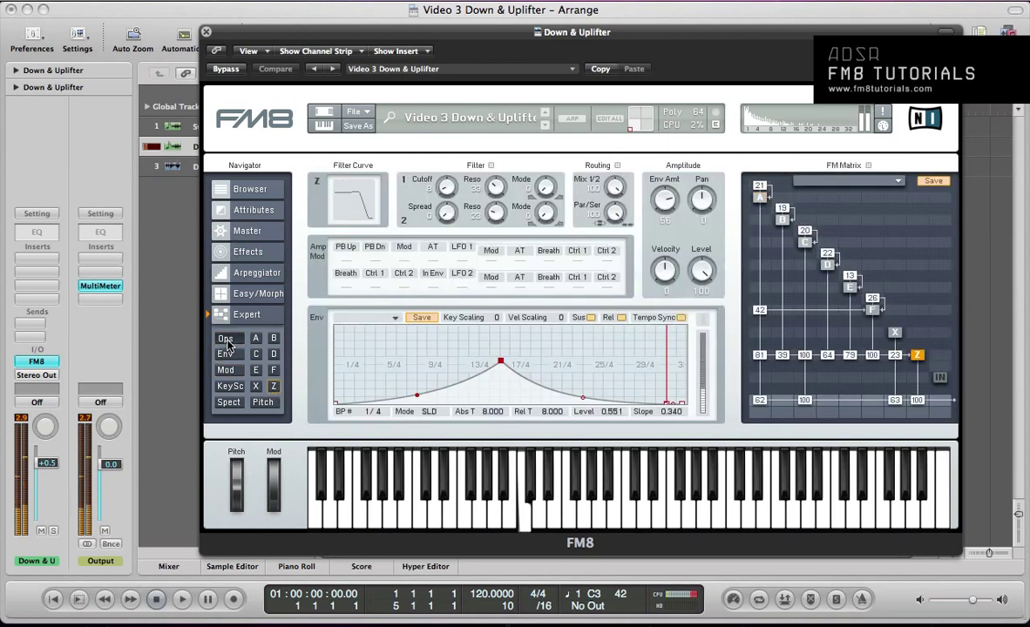
pyautogui.click(224, 340)
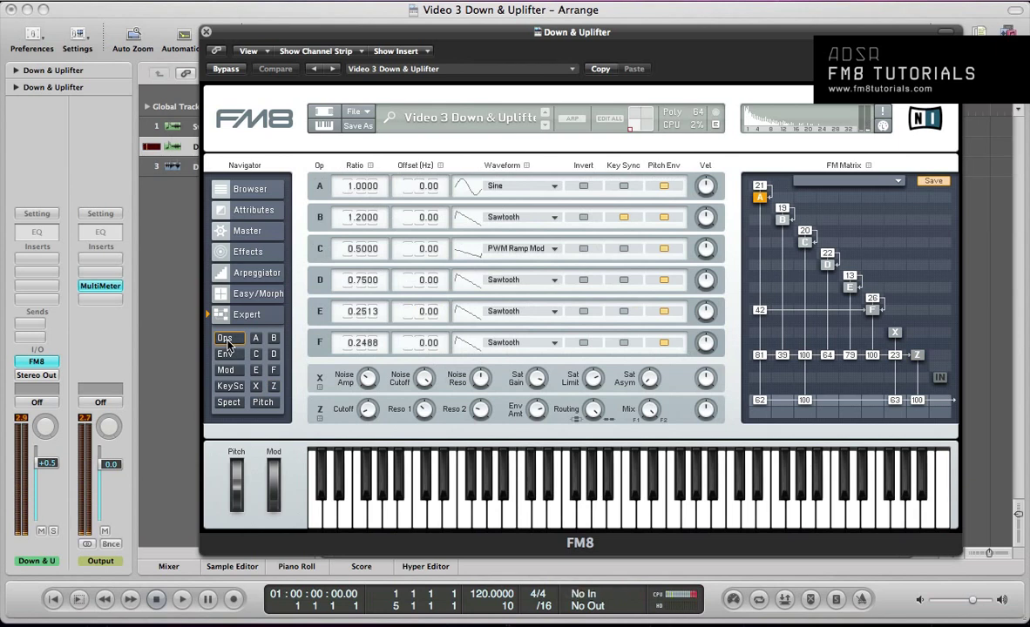
# - Create a new sound, remove operator F's direct output, and route F through Z to the output with both levels at 100
pyautogui.click(355, 112)
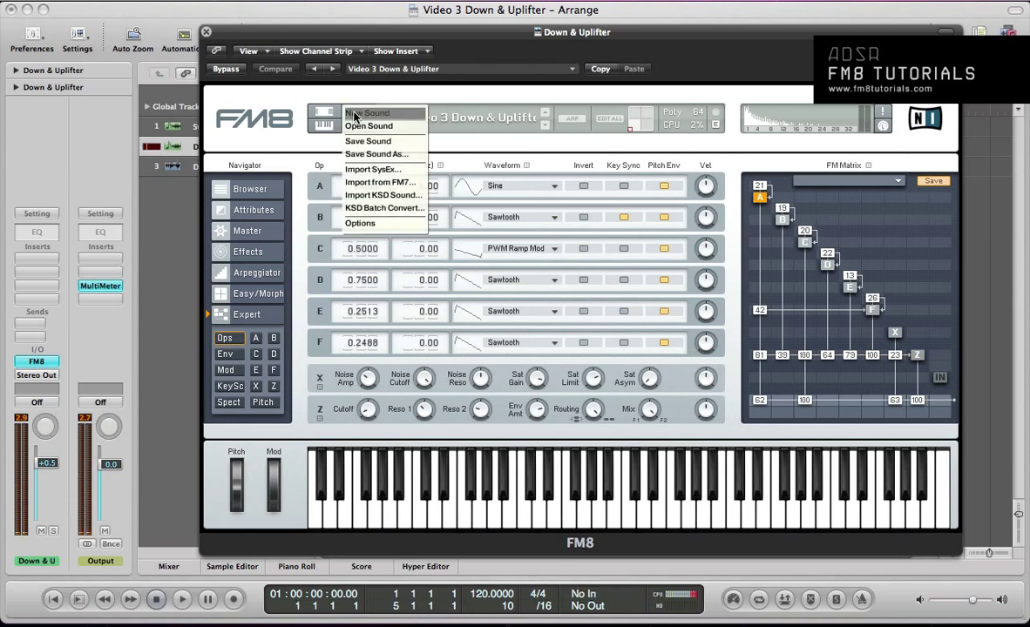
pyautogui.click(364, 113)
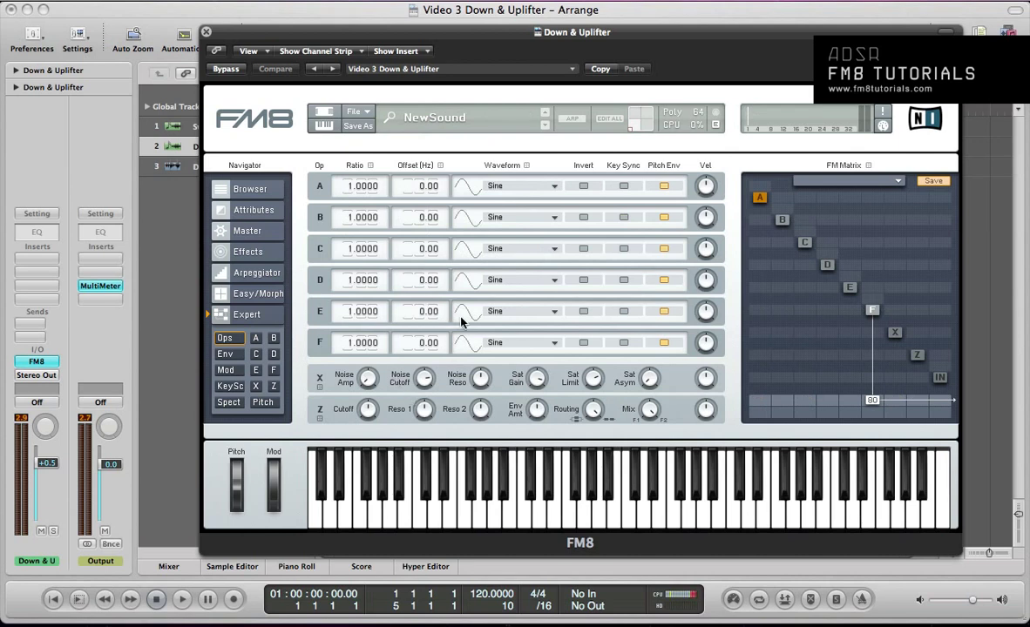
pyautogui.rightClick(876, 401)
pyautogui.click(872, 355)
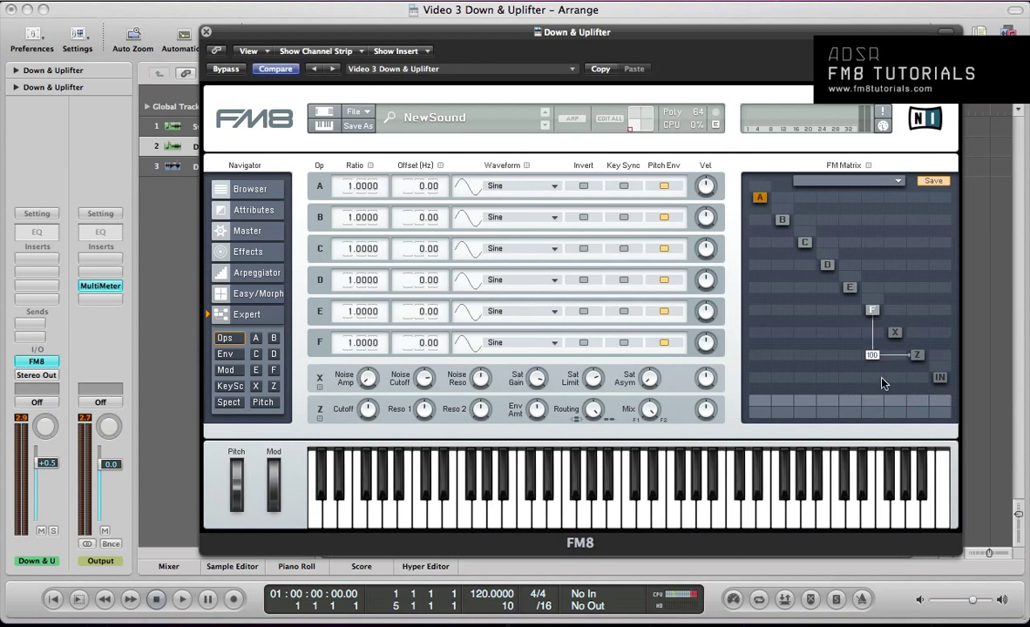
pyautogui.click(918, 403)
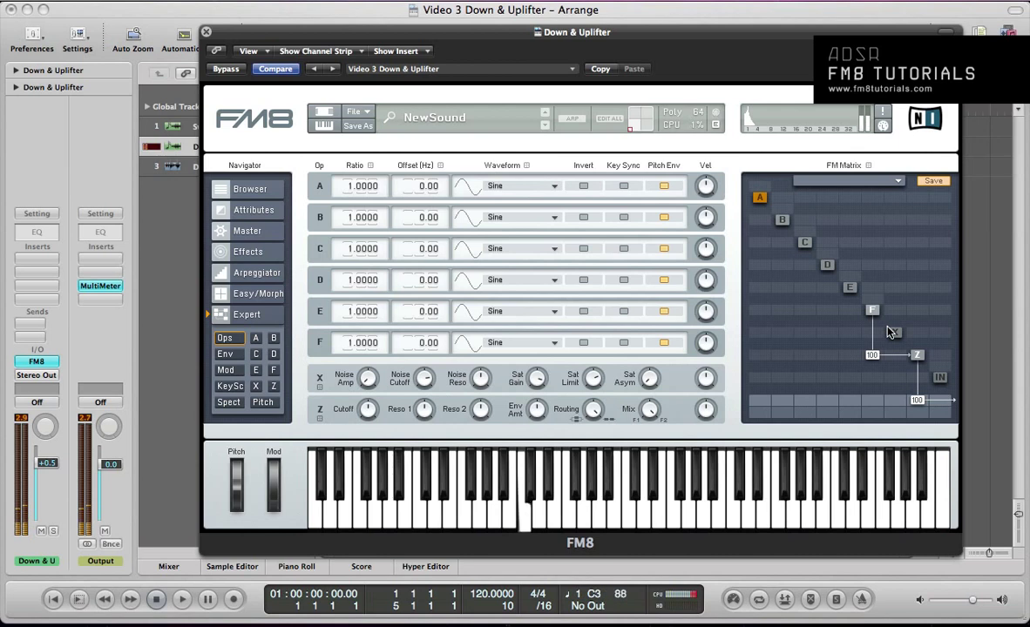
# - Set operator F's ratio to 0.2488, waveform to Sawtooth and feedback to 26, and give operator E a feedback of 14
pyautogui.doubleClick(356, 343)
pyautogui.write('2')
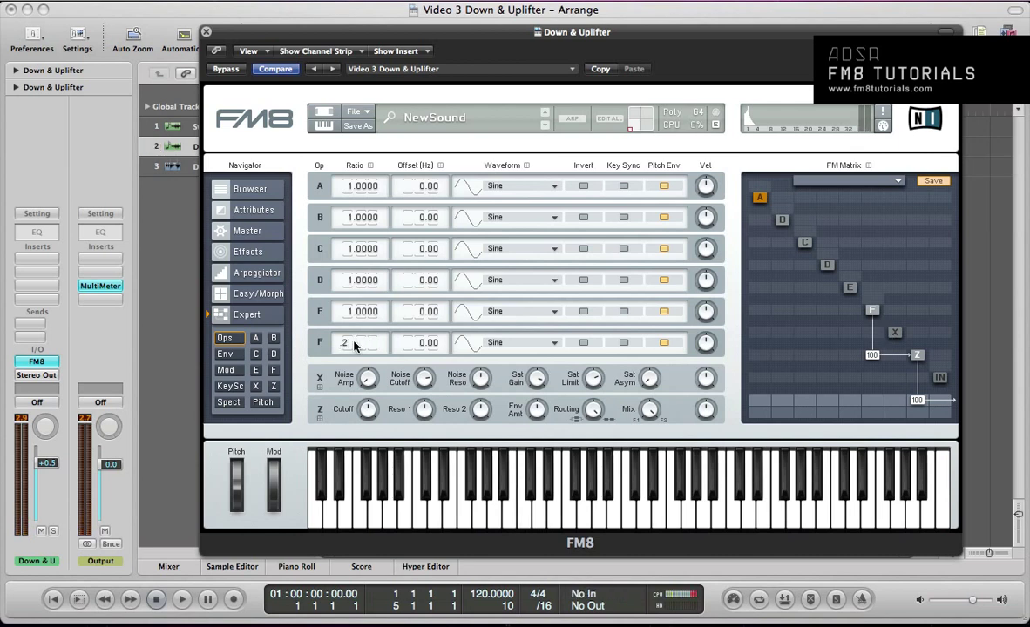
pyautogui.write('488')
pyautogui.press('Return')
pyautogui.click(499, 343)
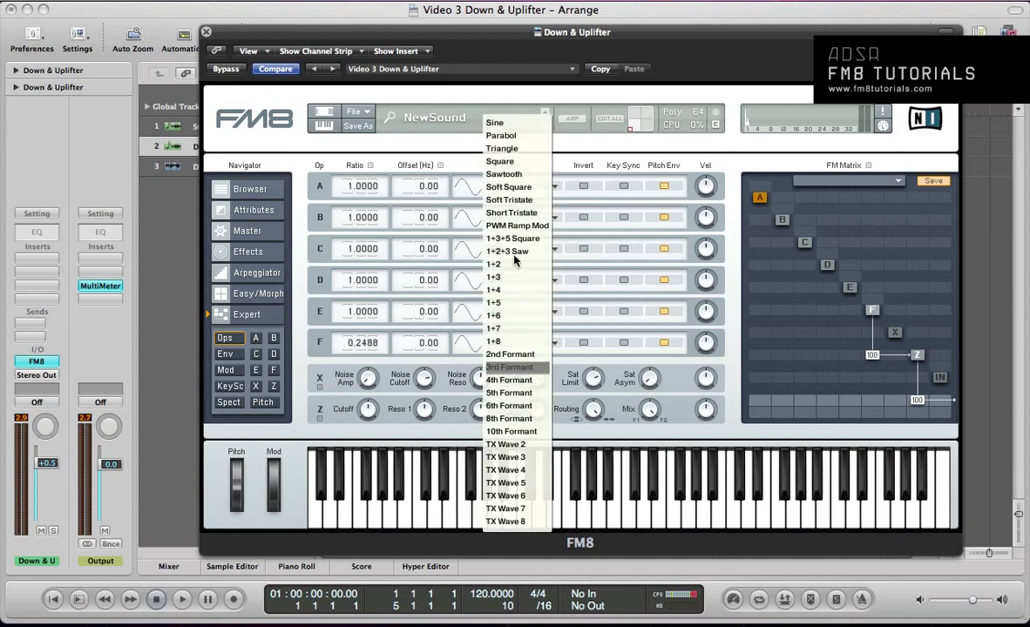
pyautogui.click(511, 174)
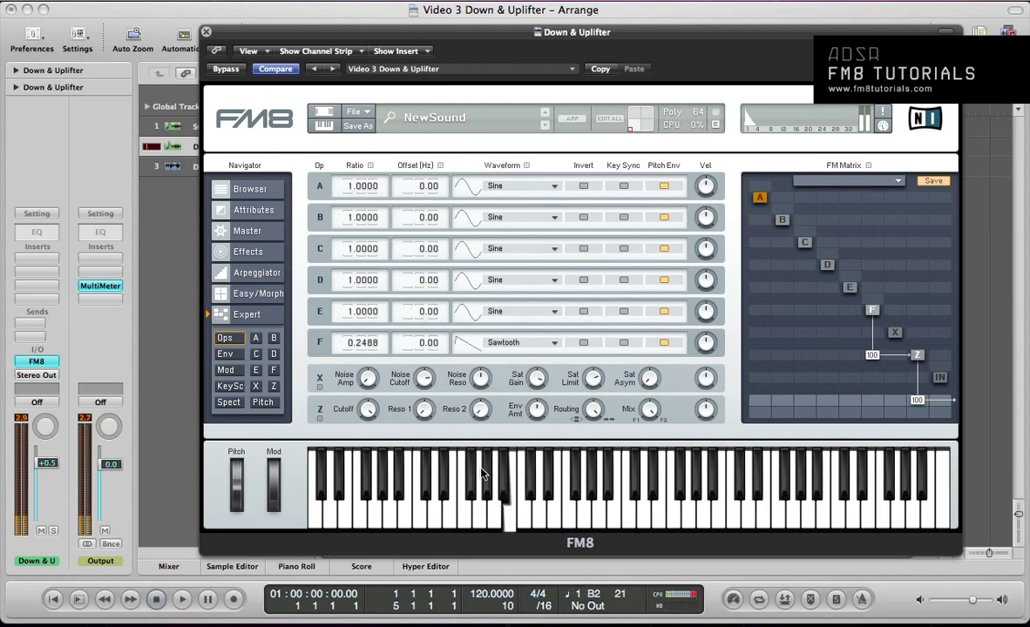
pyautogui.moveTo(874, 301); pyautogui.dragTo(884, 298)
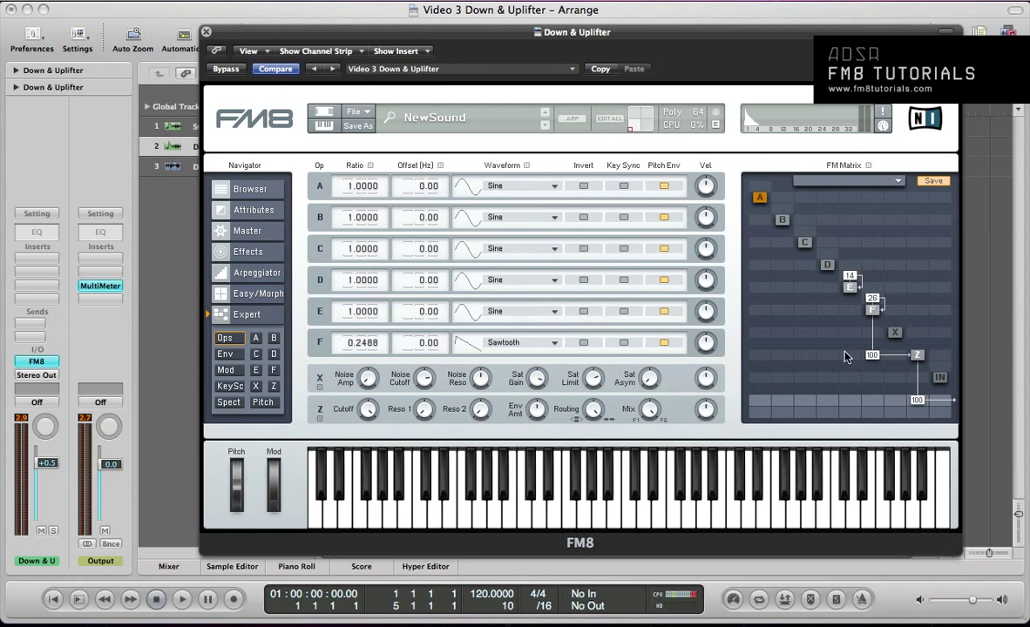
# - Route operator E to Z at 76 and set it to a Sawtooth waveform with a ratio of 0.2513
pyautogui.moveTo(847, 346); pyautogui.dragTo(852, 297)
pyautogui.click(520, 311)
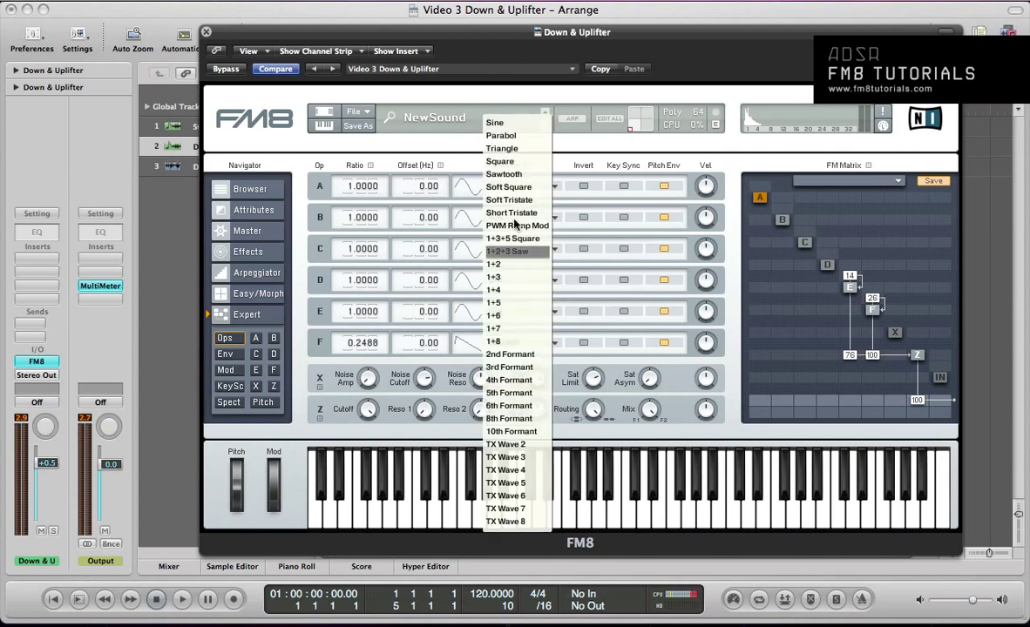
pyautogui.click(478, 166)
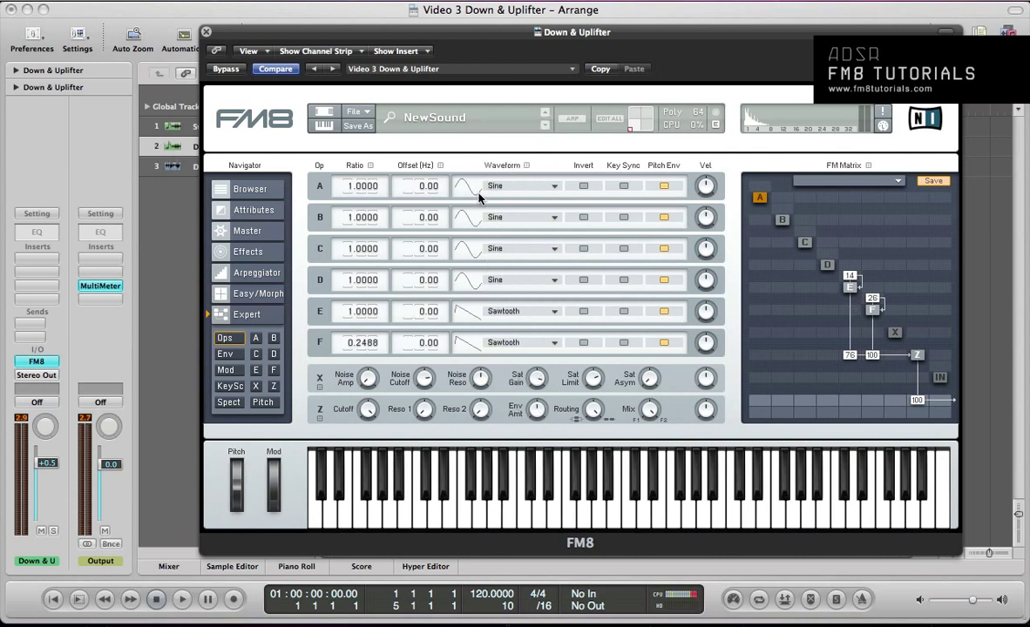
pyautogui.doubleClick(362, 312)
pyautogui.write('.2513')
# - Route operator D to Z at 64 with feedback 23, and set it to Sawtooth with a ratio of 0.75
pyautogui.moveTo(822, 358); pyautogui.dragTo(823, 312)
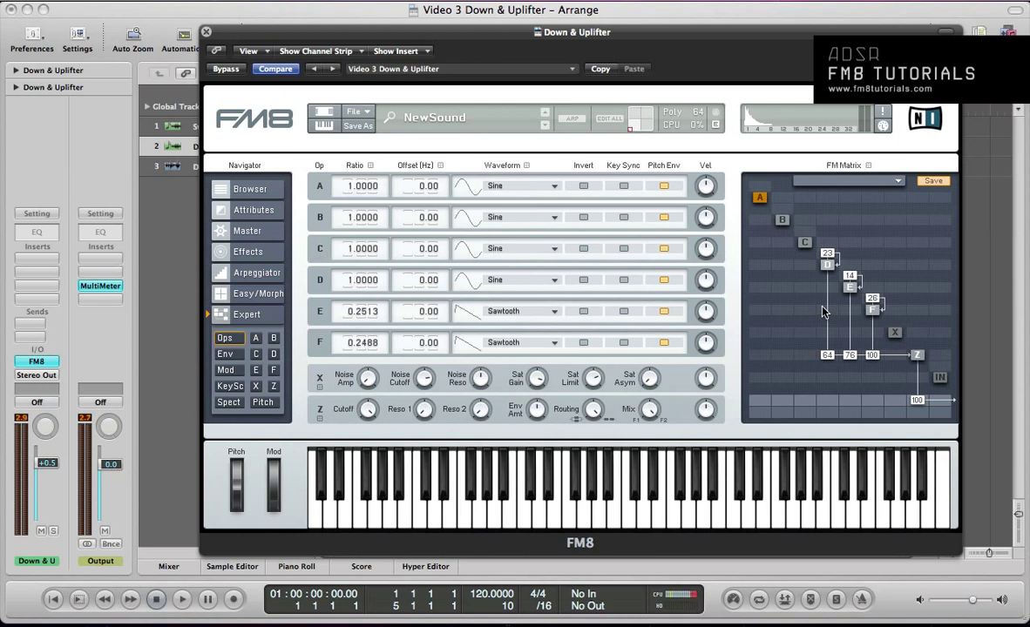
pyautogui.click(495, 281)
pyautogui.click(504, 174)
pyautogui.doubleClick(357, 280)
pyautogui.write('.75')
pyautogui.press('Return')
# - Route operator C to both Z and the output at 100, with ratio 0.5 and the PWM Ramp Mod waveform
pyautogui.moveTo(804, 365); pyautogui.dragTo(820, 171)
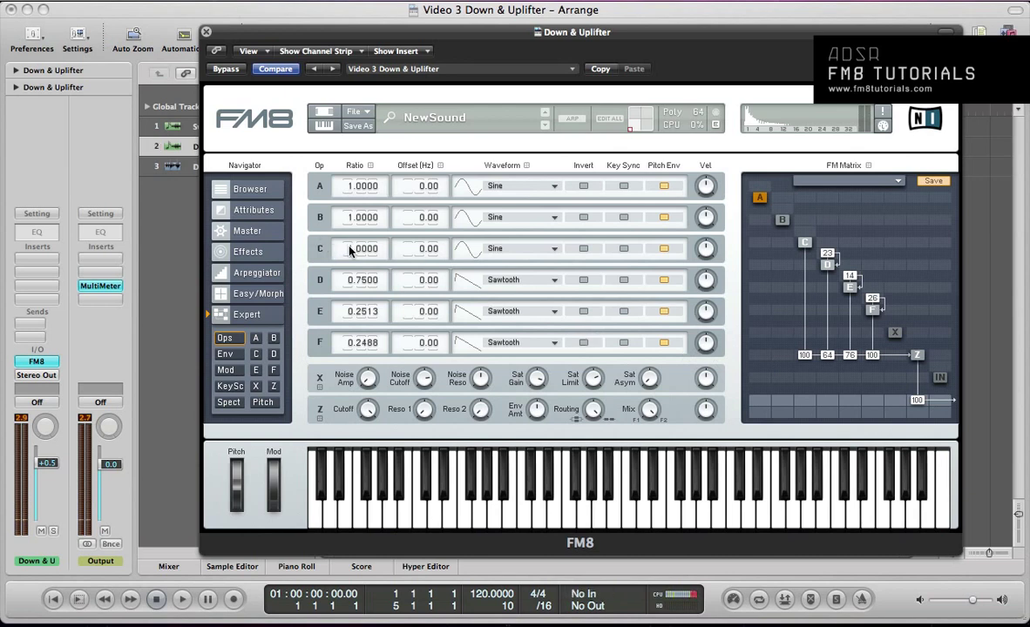
pyautogui.press('Return')
pyautogui.click(495, 249)
pyautogui.click(513, 228)
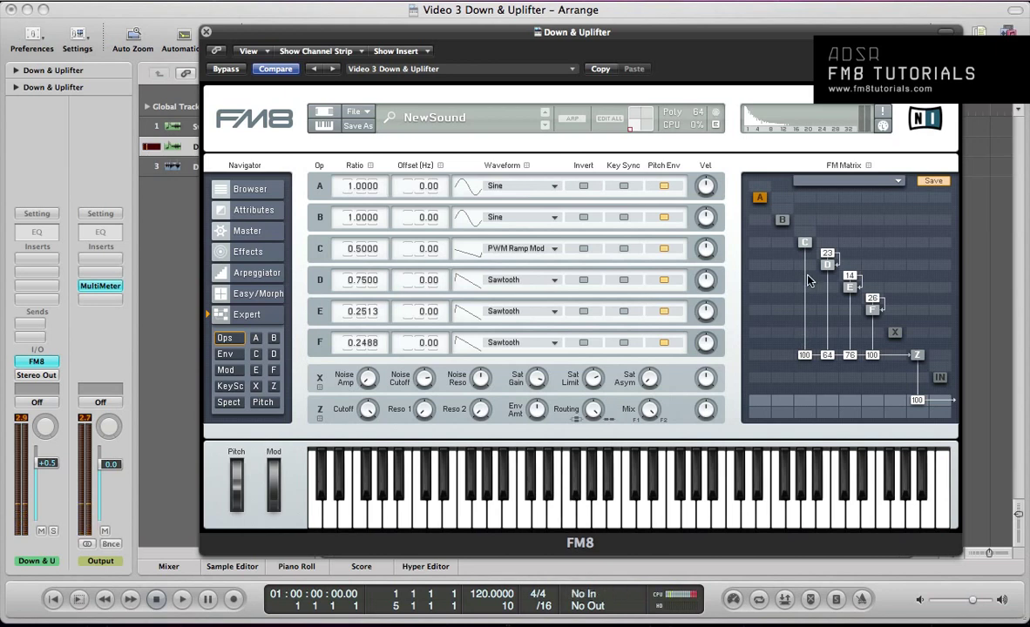
pyautogui.click(805, 400)
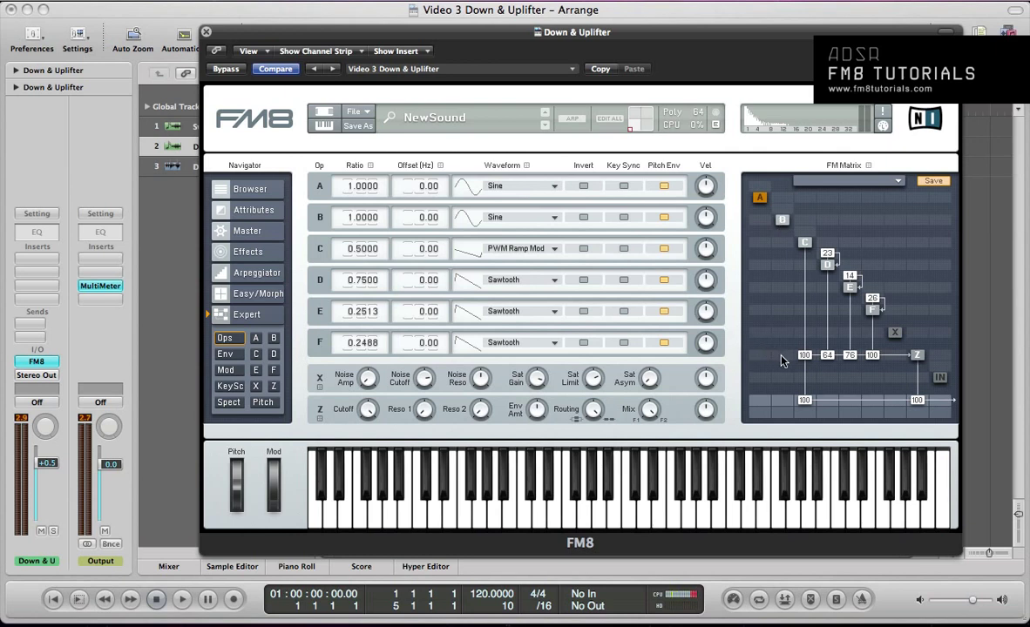
# - Route operator B to Z at 39 and set it to ratio 1.2, Sawtooth waveform and key sync on
pyautogui.moveTo(782, 361); pyautogui.dragTo(792, 359)
pyautogui.doubleClick(352, 216)
pyautogui.write('1.2')
pyautogui.press('Return')
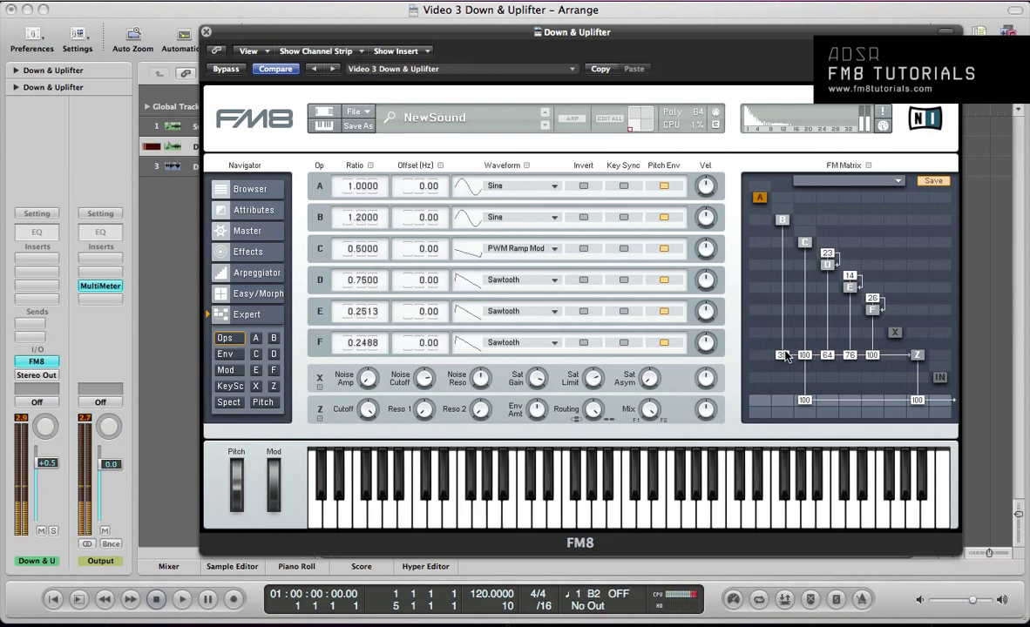
pyautogui.click(494, 215)
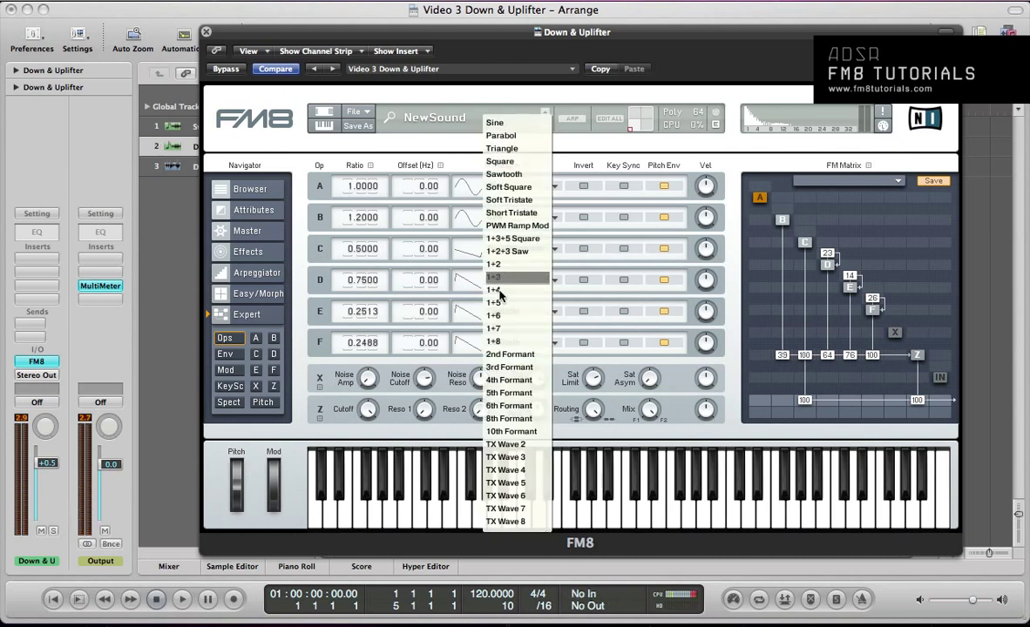
pyautogui.click(500, 177)
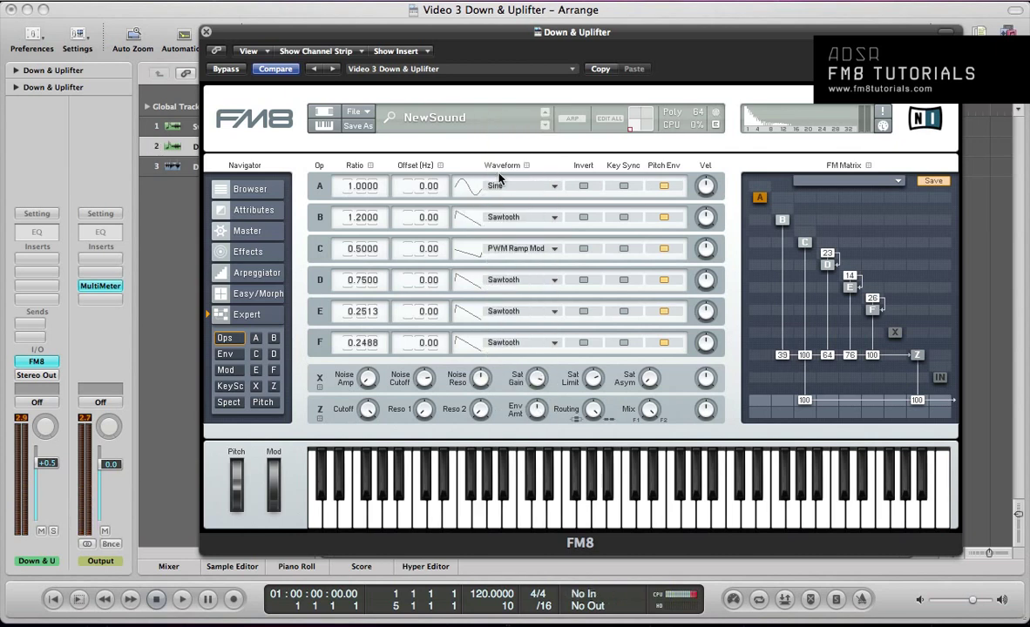
pyautogui.click(624, 217)
# - Enable operator A and route it to Z at 81, operator F at 42 and the output at 66, with feedback 21
pyautogui.rightClick(758, 200)
pyautogui.moveTo(759, 359); pyautogui.dragTo(767, 351)
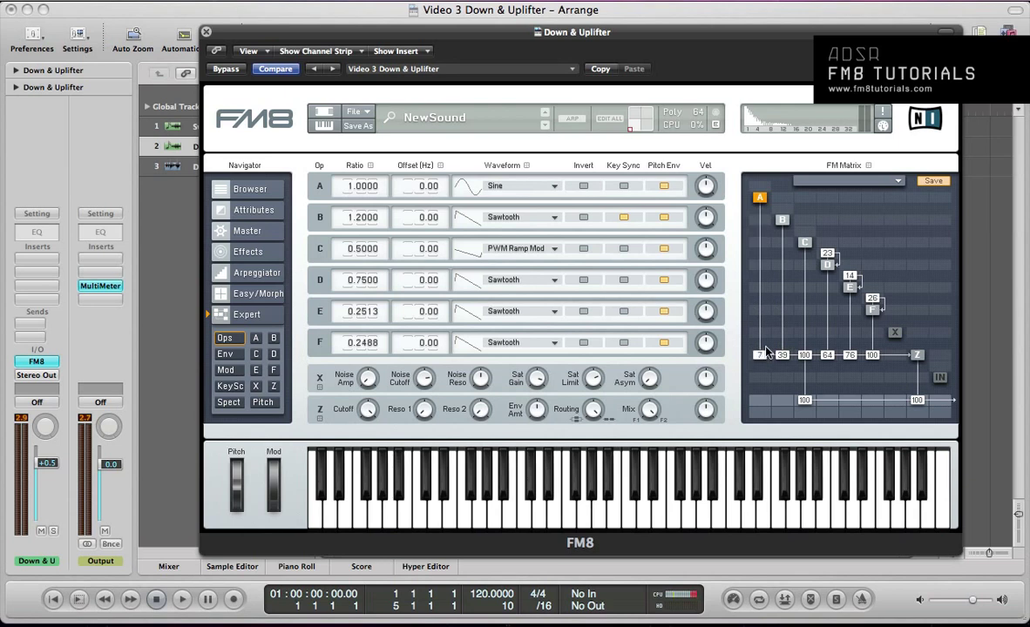
pyautogui.moveTo(773, 311); pyautogui.dragTo(777, 295)
pyautogui.moveTo(758, 313); pyautogui.dragTo(771, 282)
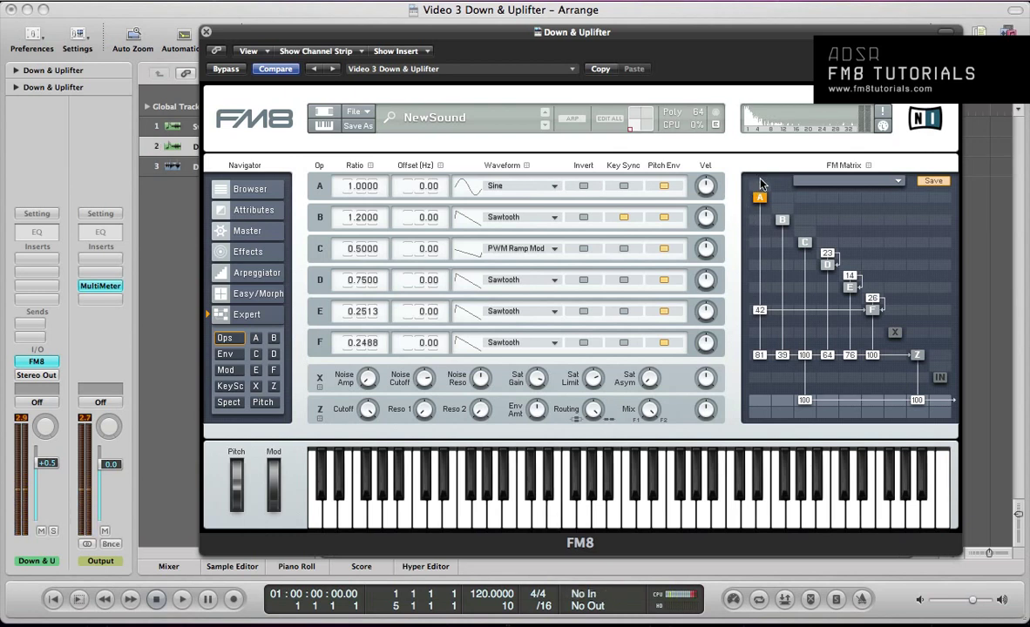
pyautogui.moveTo(761, 184); pyautogui.dragTo(772, 172)
pyautogui.moveTo(762, 403); pyautogui.dragTo(778, 359)
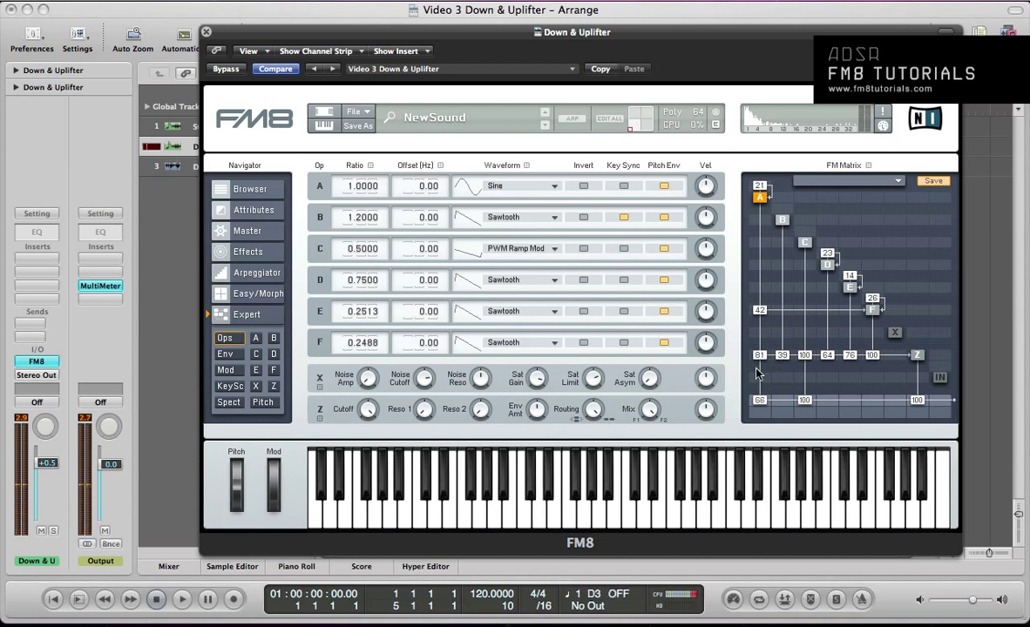
# - In the master settings, set unison to 2 voices with detune 0 and pan 73, and set digital quality to 69
pyautogui.click(255, 232)
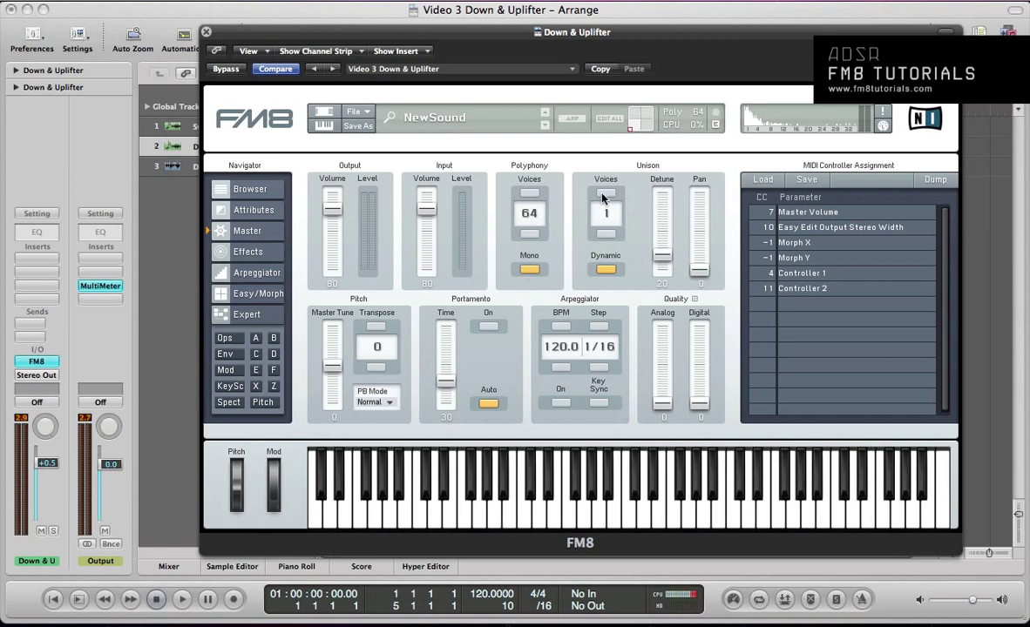
pyautogui.moveTo(663, 256); pyautogui.dragTo(663, 419)
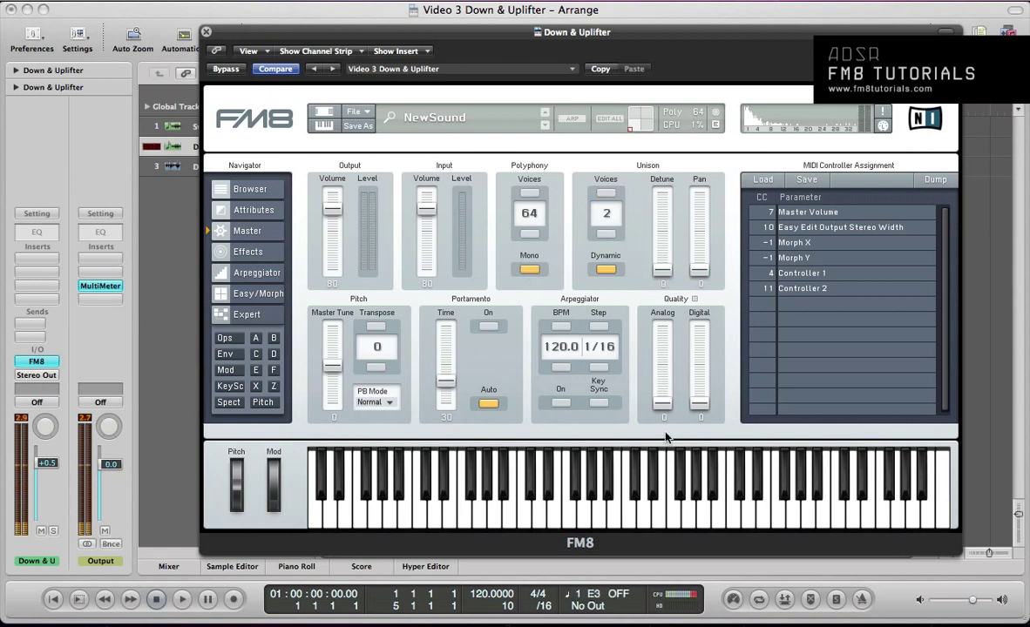
pyautogui.moveTo(701, 271); pyautogui.dragTo(704, 203)
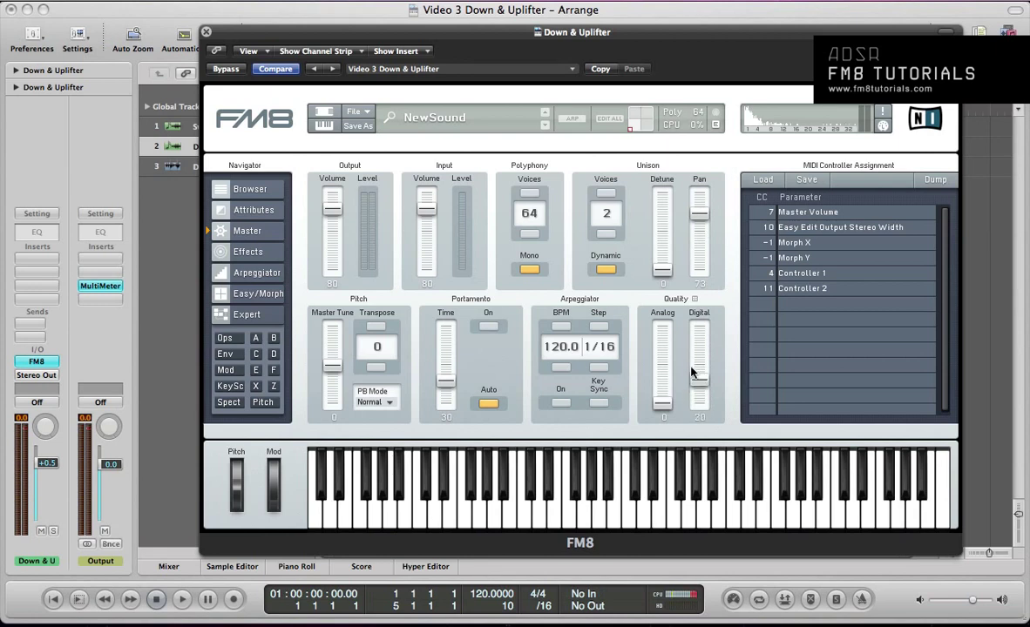
pyautogui.moveTo(695, 374); pyautogui.dragTo(701, 333)
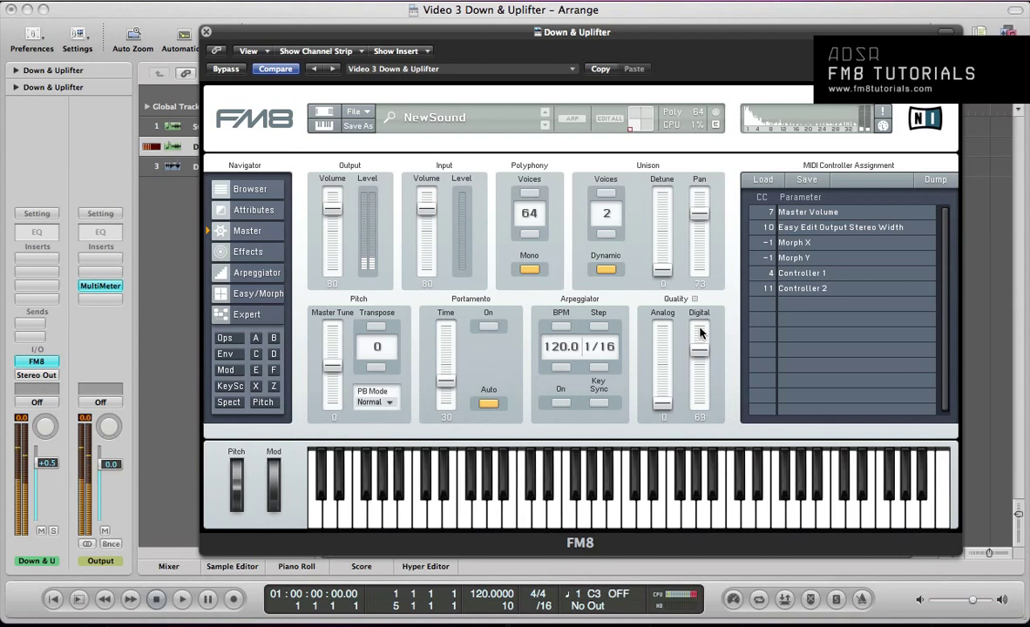
# - Tempo-sync operator A's envelope, make it decay to level 0 at 0.750 with slope 0.900, and add a level 1 breakpoint at 0.002
pyautogui.click(225, 353)
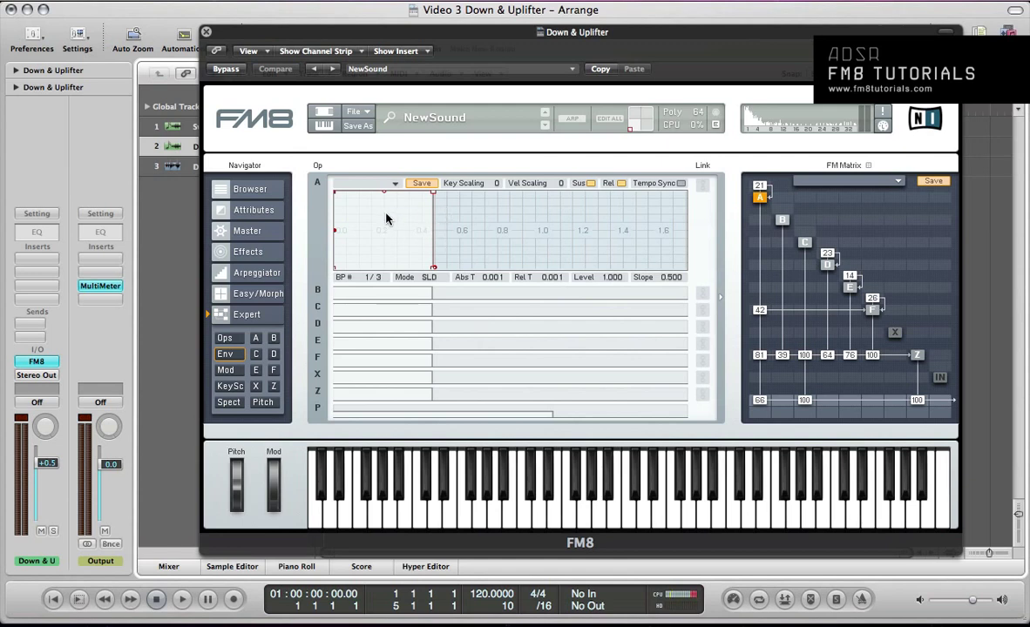
pyautogui.click(682, 184)
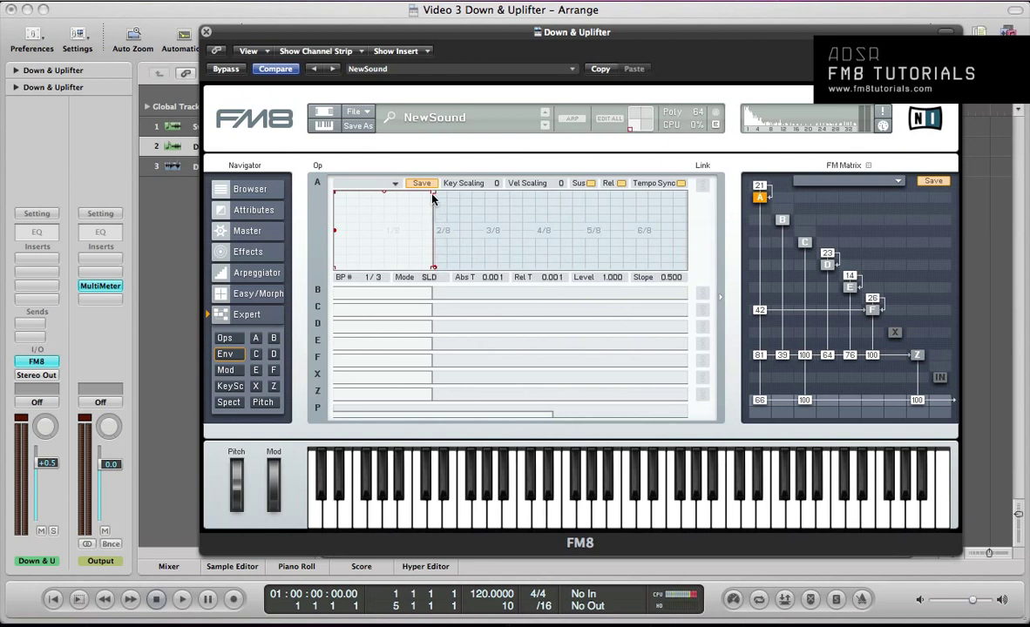
pyautogui.moveTo(433, 193); pyautogui.dragTo(483, 276)
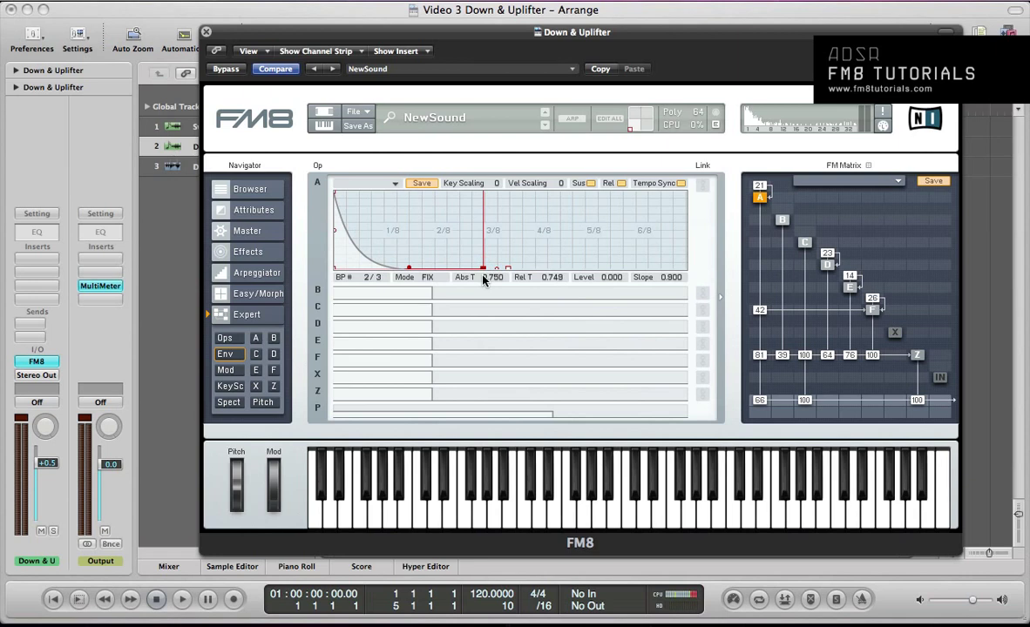
pyautogui.doubleClick(356, 241)
pyautogui.moveTo(356, 241); pyautogui.dragTo(335, 191)
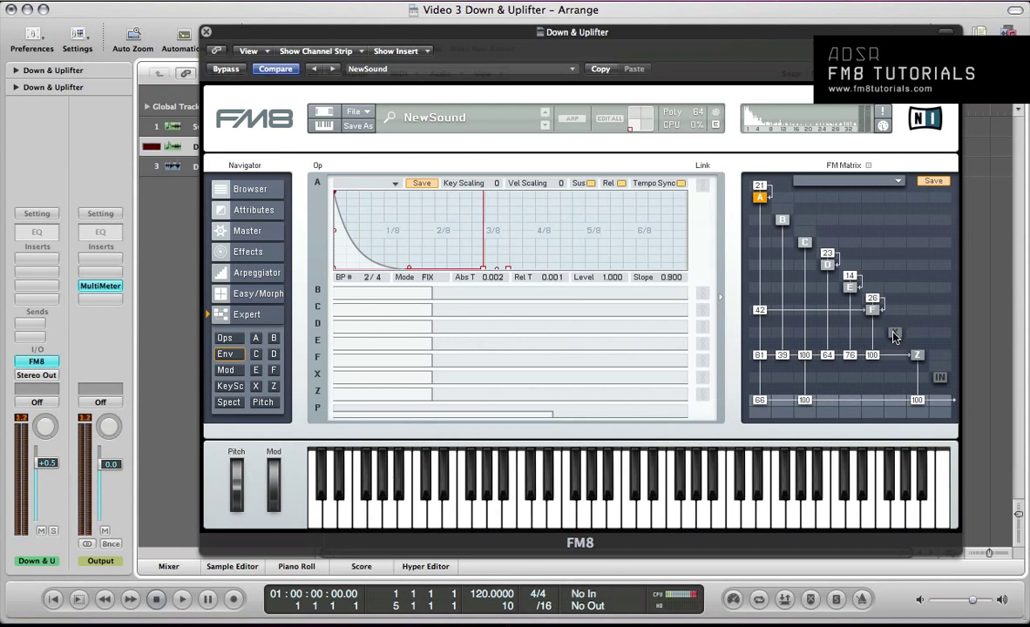
# - Set operator X's noise amp to 31 and cutoff to 100, and route it to Z at 25 and to the output at 70
pyautogui.click(255, 388)
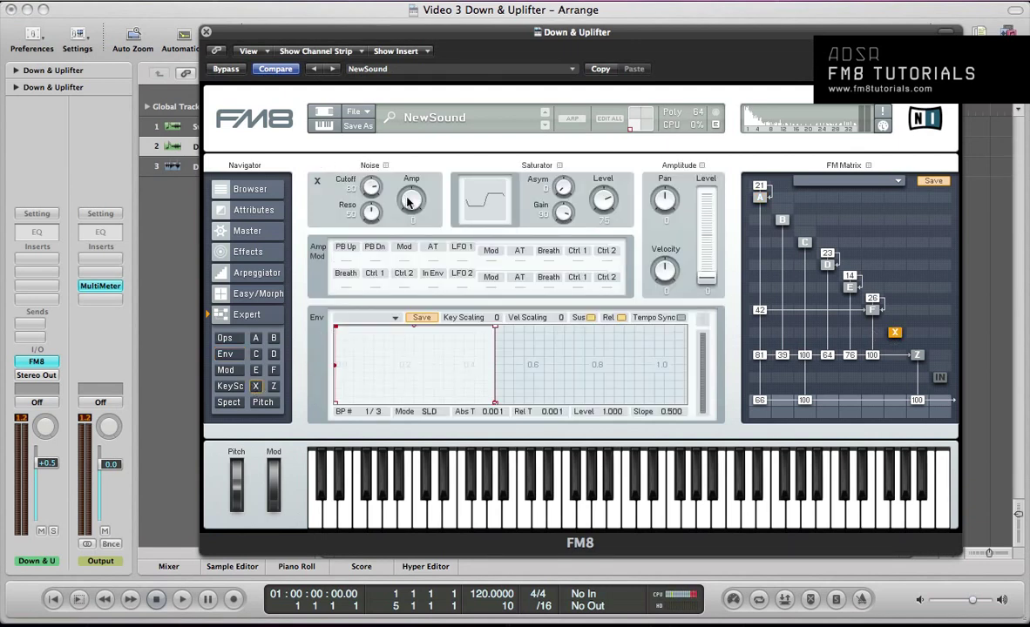
pyautogui.moveTo(408, 202); pyautogui.dragTo(408, 195)
pyautogui.moveTo(369, 180); pyautogui.dragTo(368, 158)
pyautogui.moveTo(895, 361); pyautogui.dragTo(895, 340)
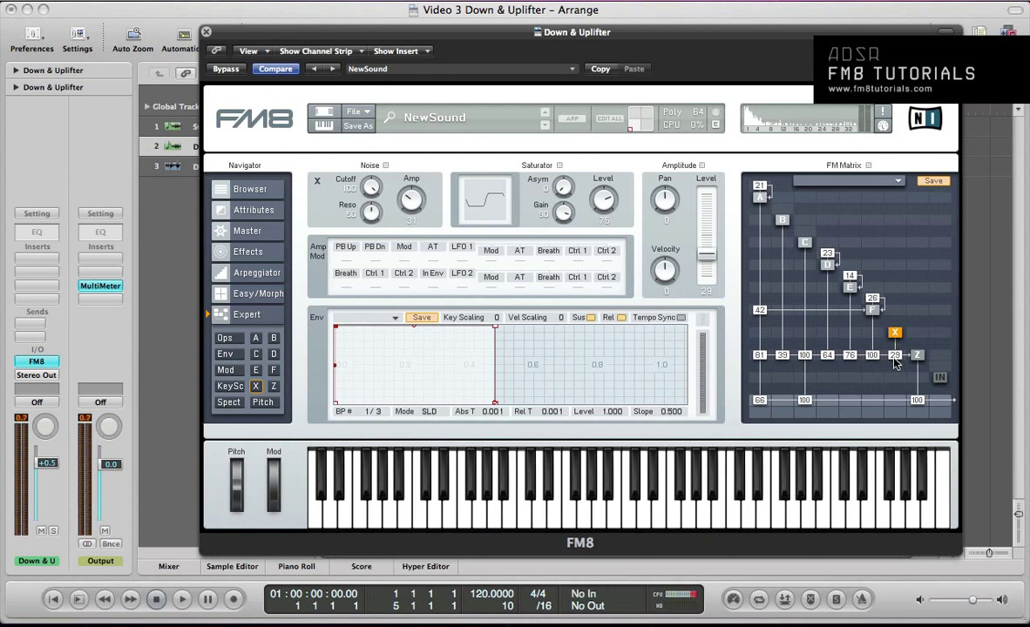
pyautogui.moveTo(896, 363); pyautogui.dragTo(895, 366)
pyautogui.moveTo(896, 405); pyautogui.dragTo(903, 355)
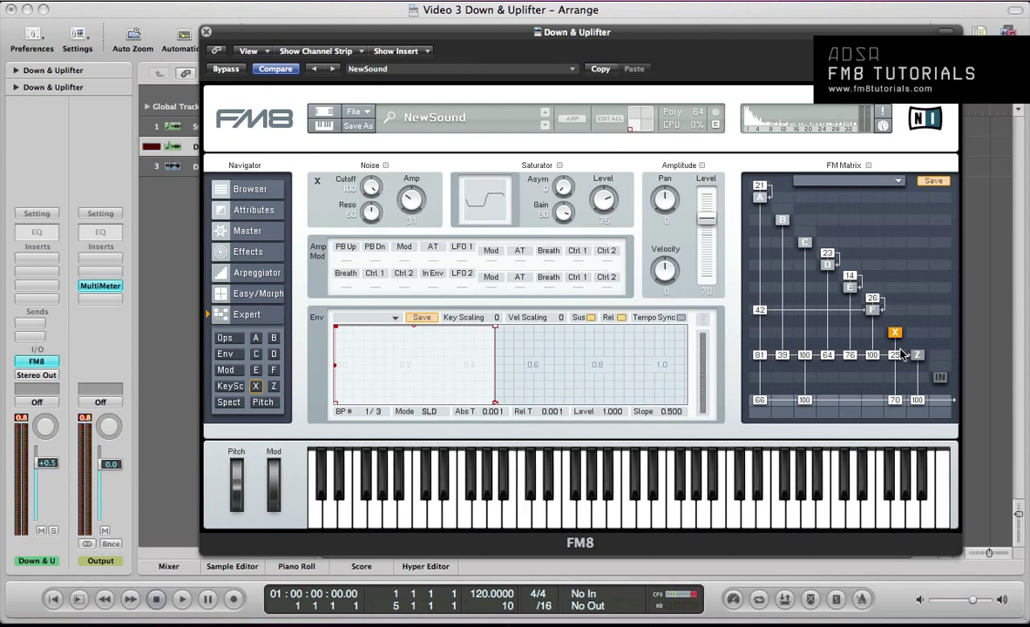
# - Link operator X's envelope to operator A's so that both share the same decay
pyautogui.click(224, 338)
pyautogui.click(230, 354)
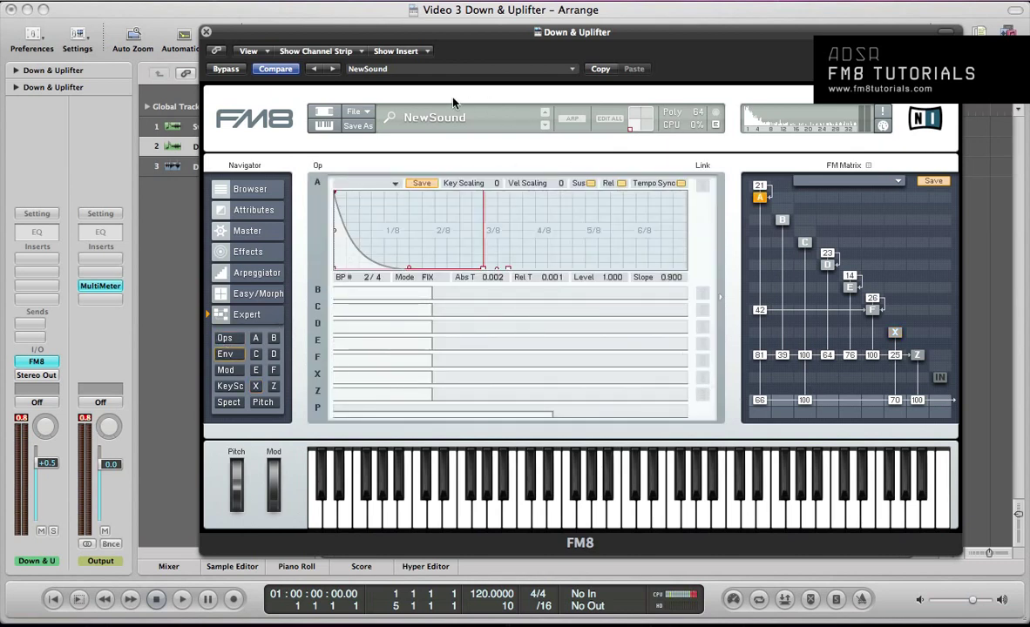
pyautogui.click(703, 378)
pyautogui.click(681, 285)
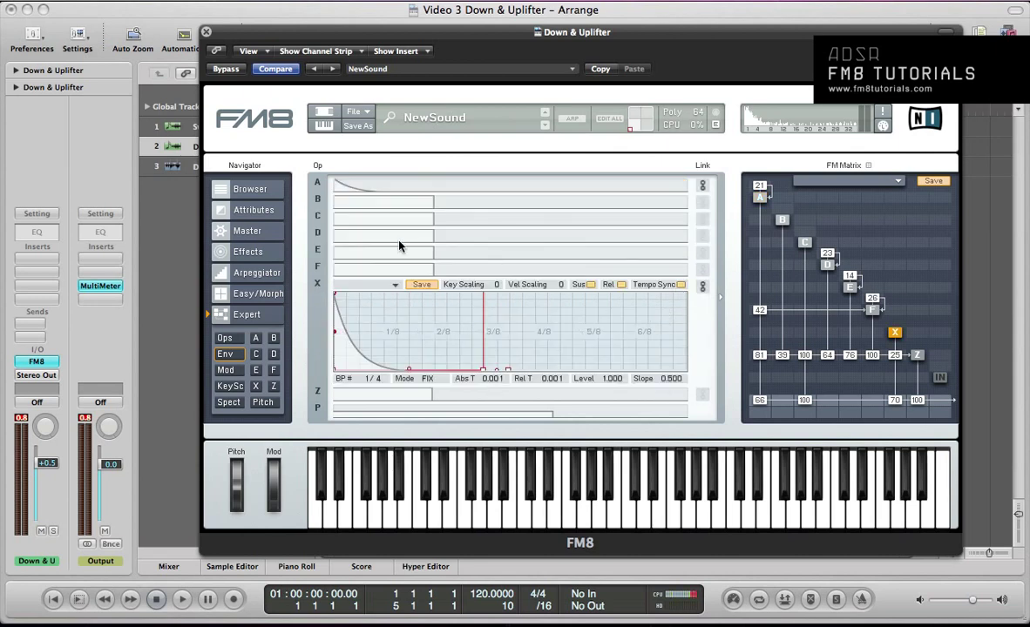
pyautogui.click(390, 190)
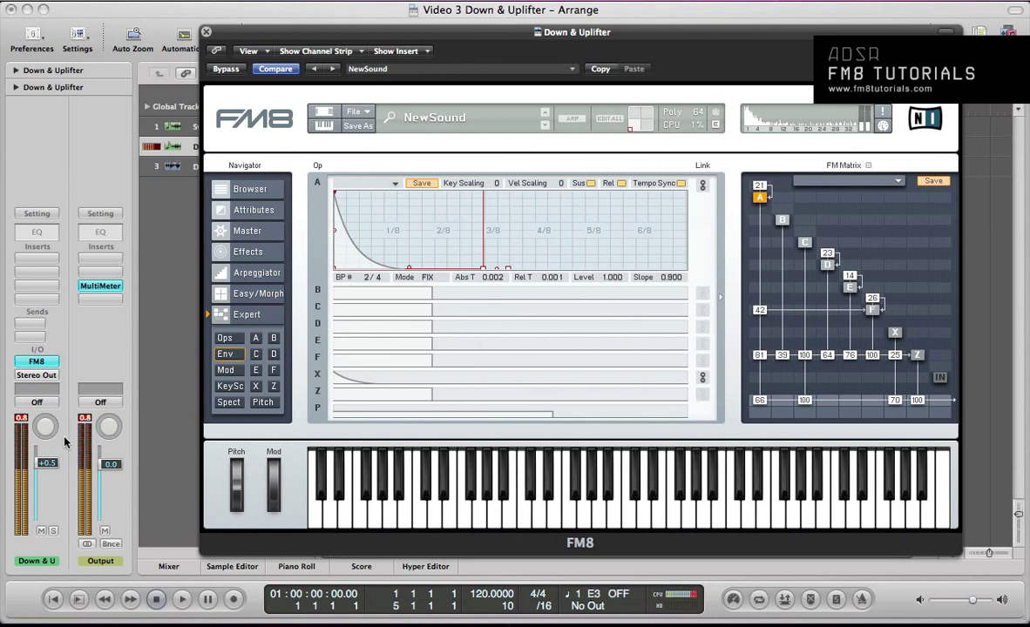
# - Lower the Easy/Morph output volume to -29 and apply the change to the operator output levels
pyautogui.click(252, 293)
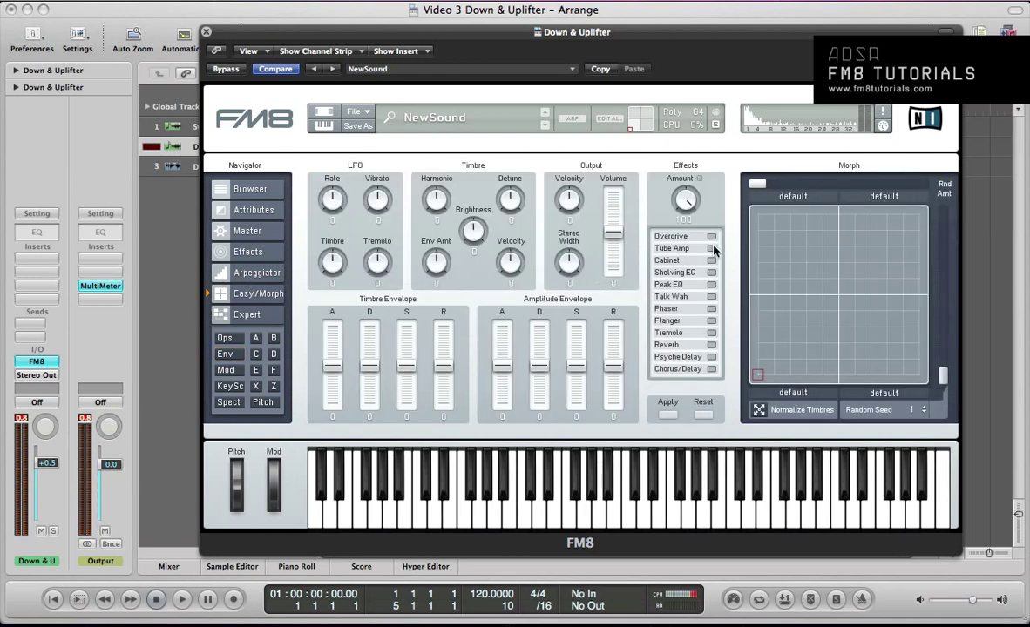
pyautogui.moveTo(605, 238); pyautogui.dragTo(608, 250)
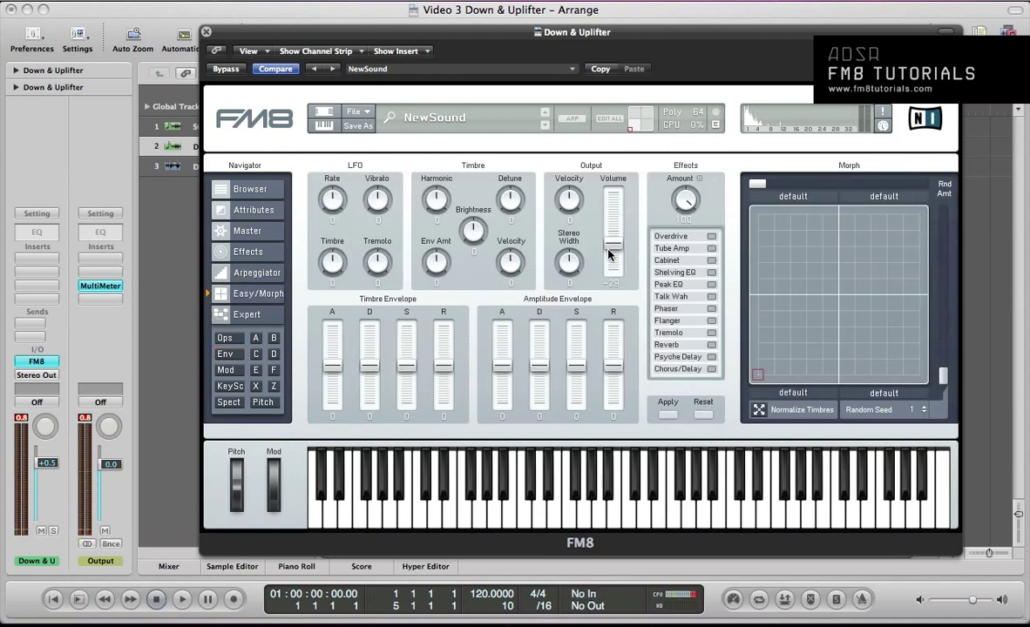
pyautogui.click(664, 415)
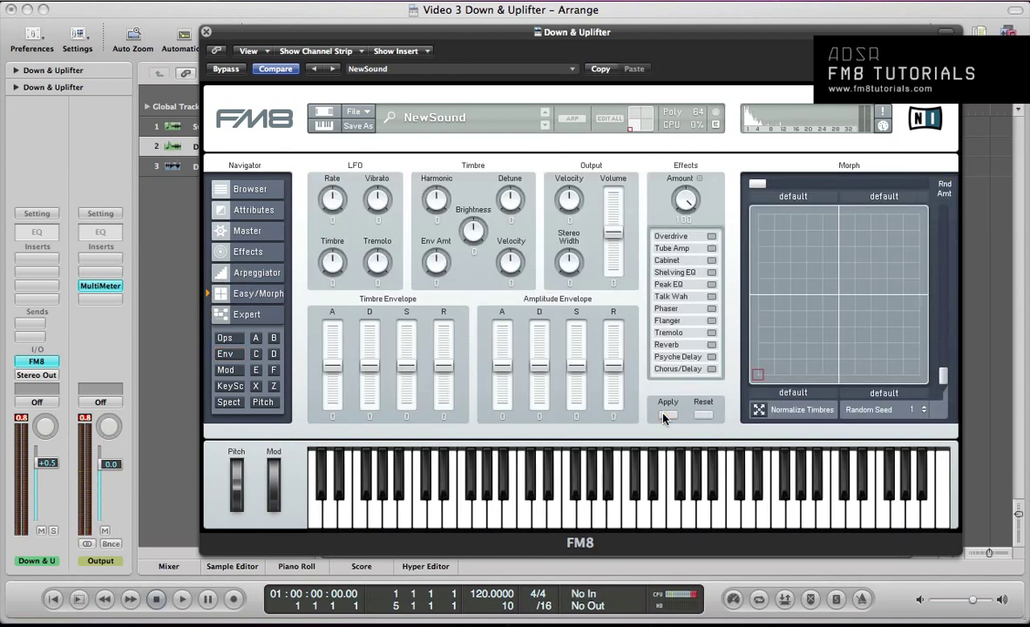
pyautogui.click(236, 343)
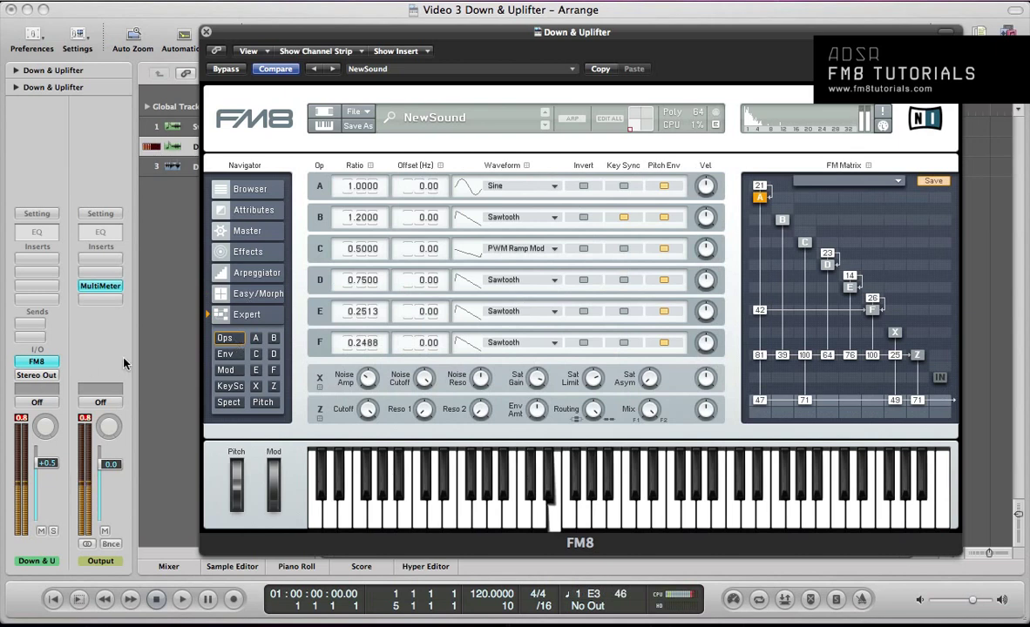
# - Lengthen operator F's envelope release to 0.435 and link the envelopes of operators B, D, E and F
pyautogui.click(225, 354)
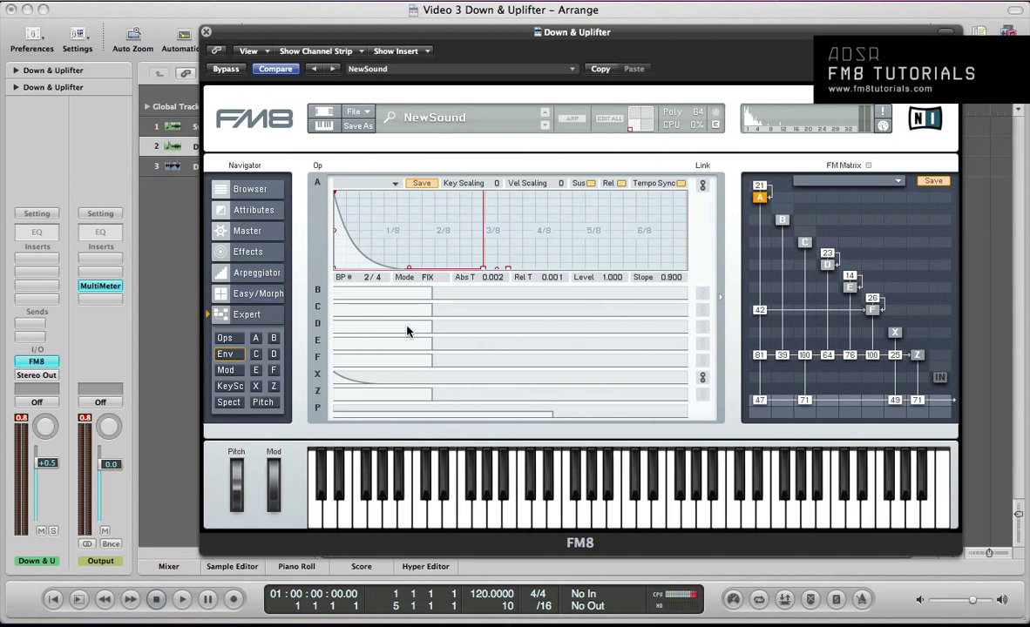
pyautogui.click(371, 359)
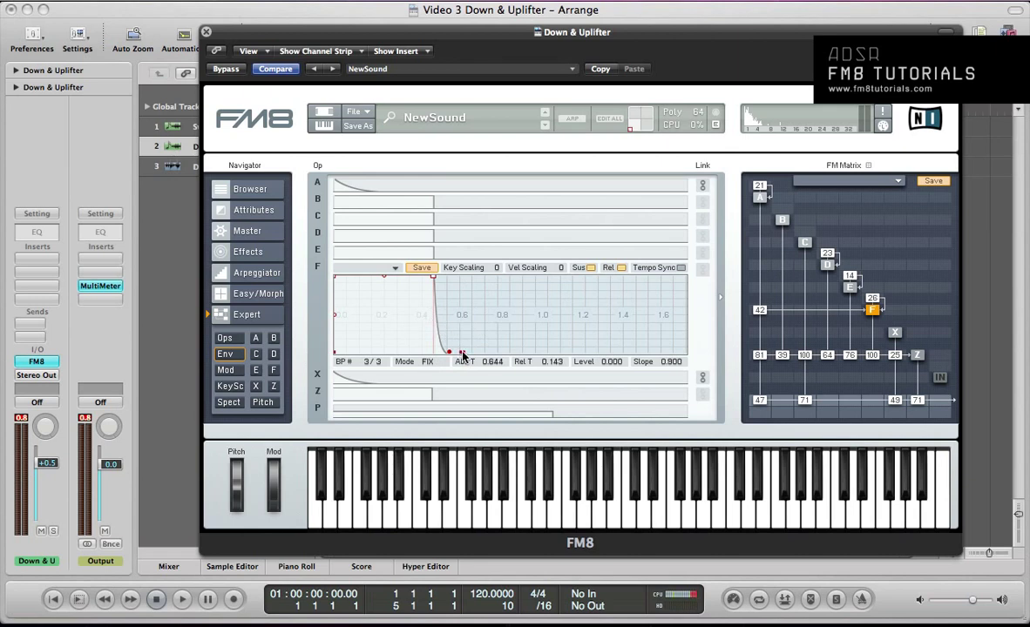
pyautogui.moveTo(462, 353); pyautogui.dragTo(520, 354)
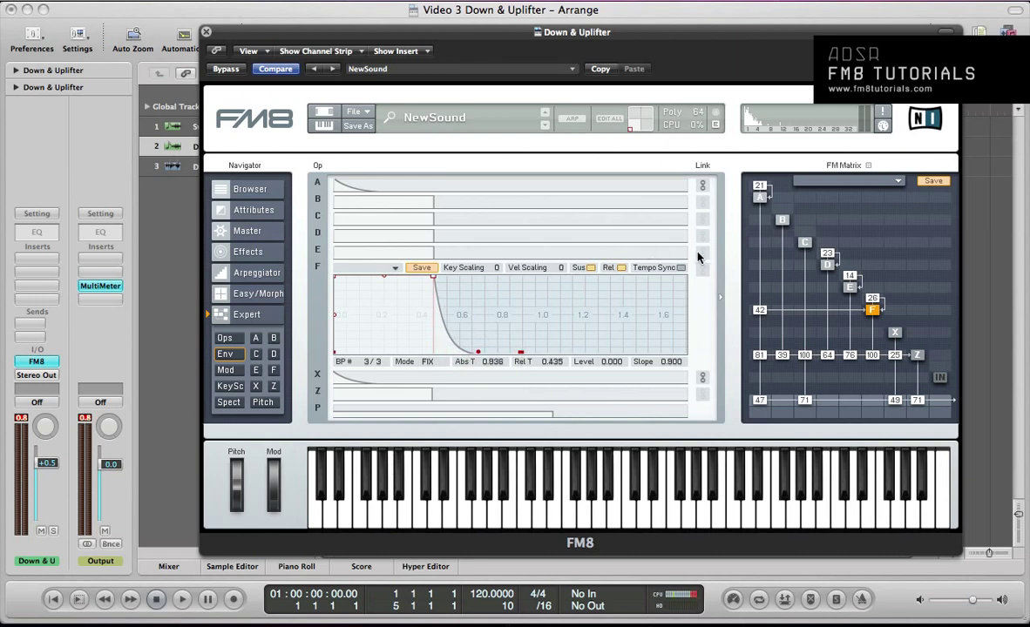
pyautogui.click(702, 253)
pyautogui.click(702, 269)
pyautogui.click(703, 235)
pyautogui.click(703, 203)
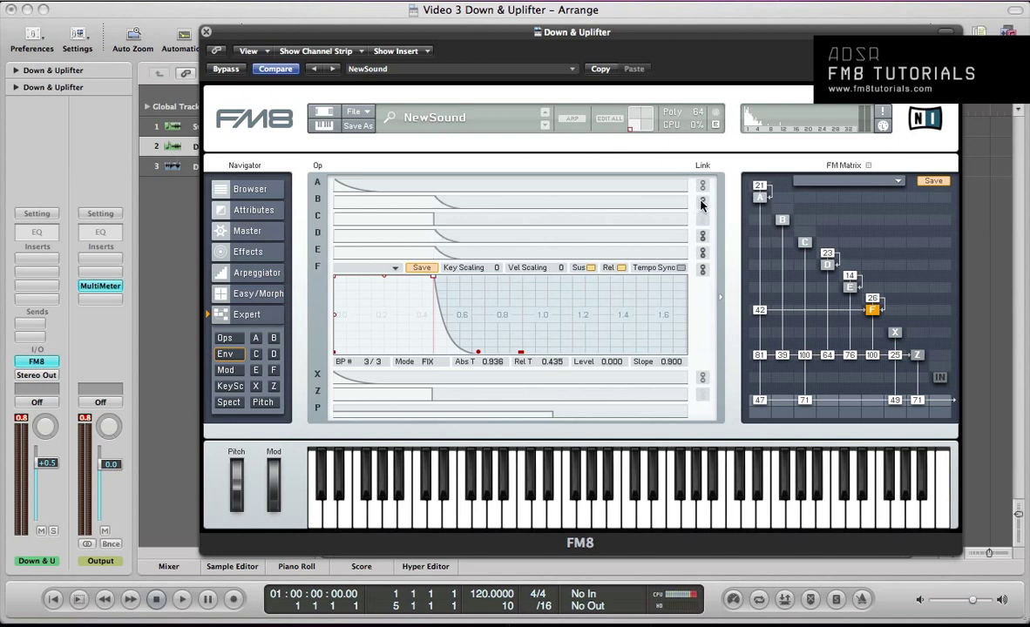
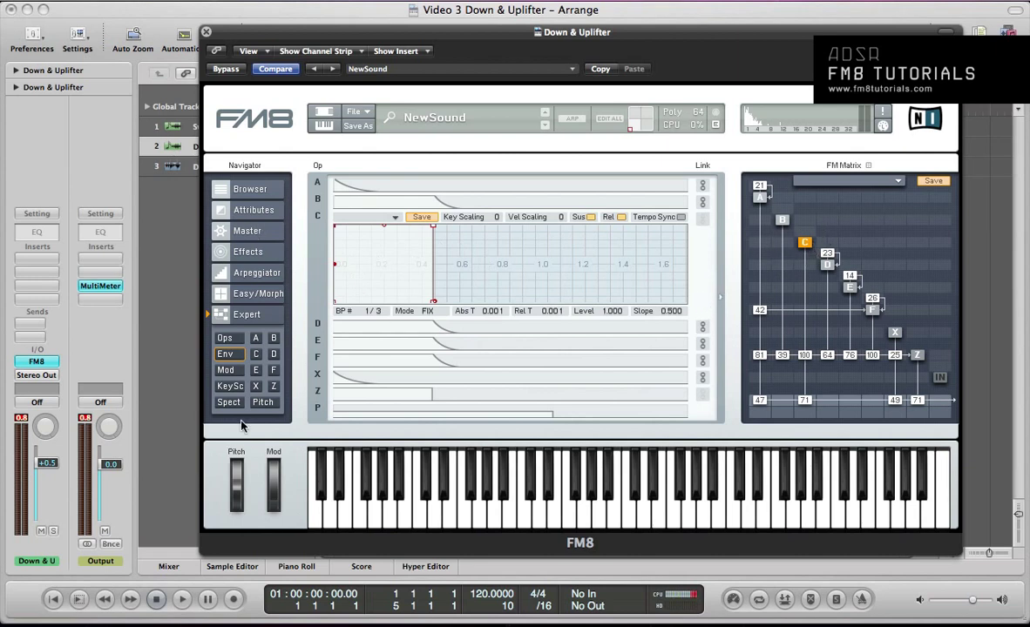
# - Route LFO 2 to operator C at 100 and give the LFO a Sawtooth wave, sync, key sync, zero key and velocity scaling, and an adjusted rate
pyautogui.click(225, 370)
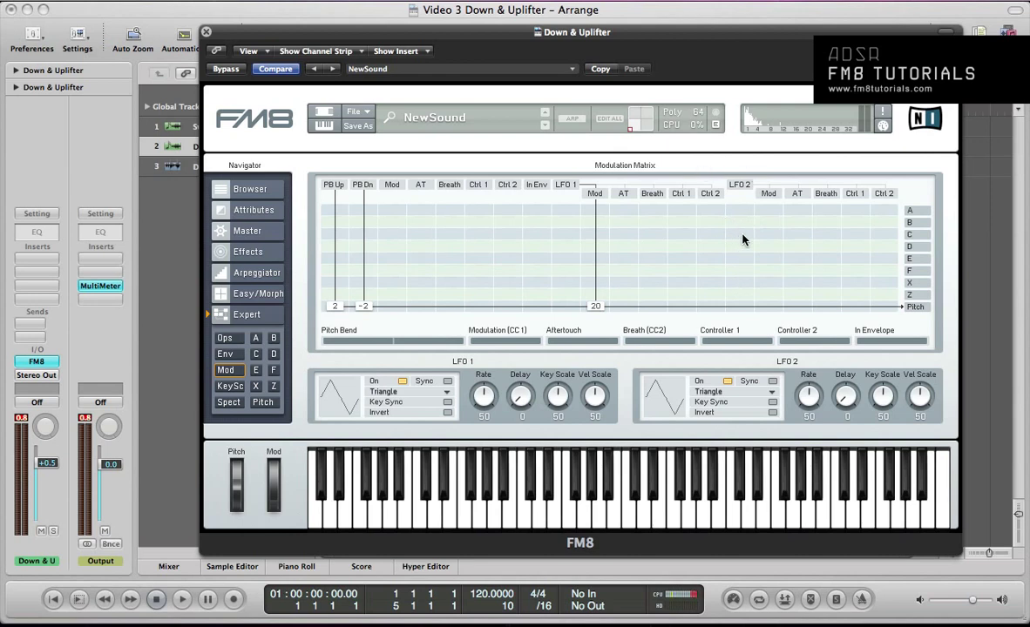
pyautogui.moveTo(743, 239); pyautogui.dragTo(746, 210)
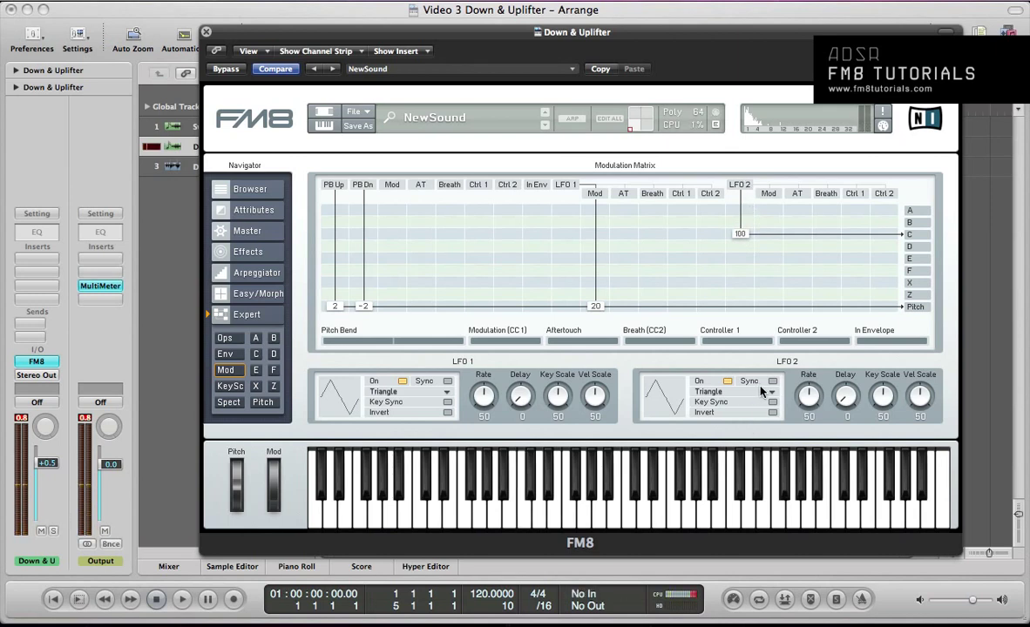
pyautogui.click(704, 392)
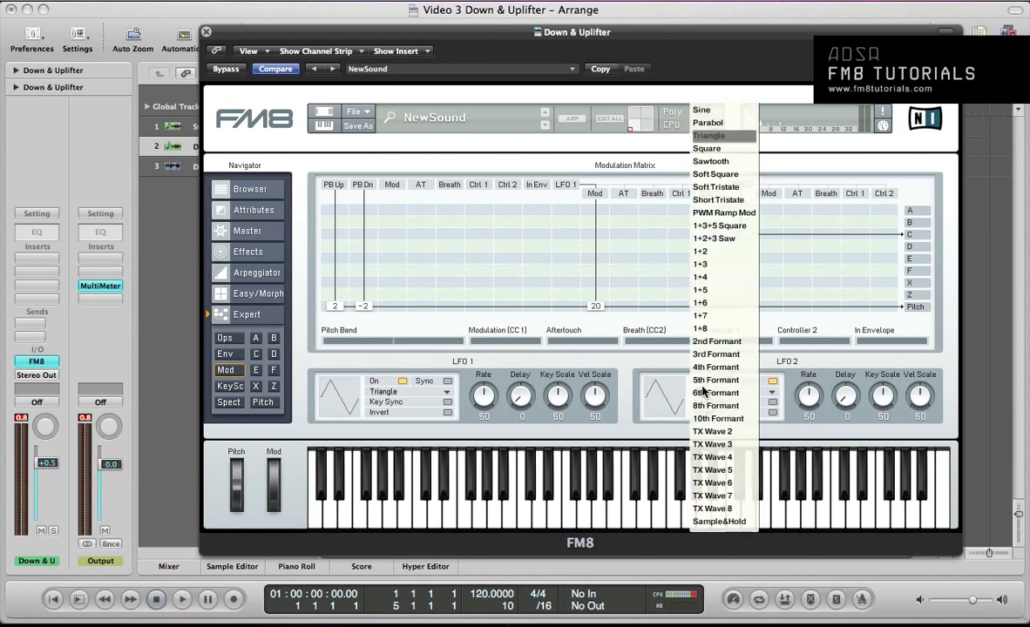
pyautogui.click(710, 162)
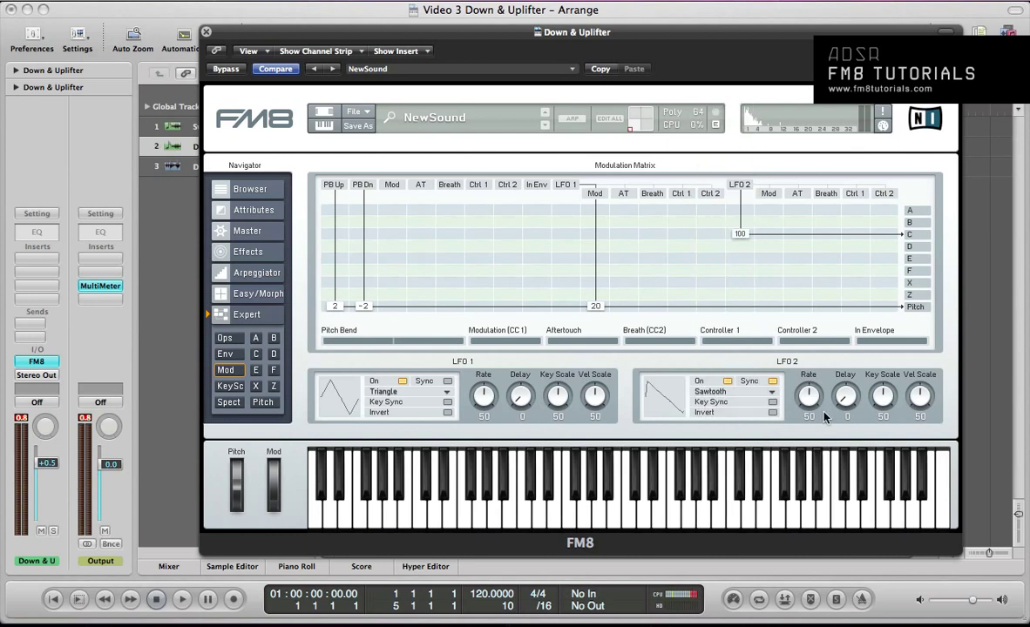
pyautogui.moveTo(882, 400); pyautogui.dragTo(875, 490)
pyautogui.moveTo(916, 410); pyautogui.dragTo(917, 463)
pyautogui.moveTo(807, 419); pyautogui.dragTo(809, 405)
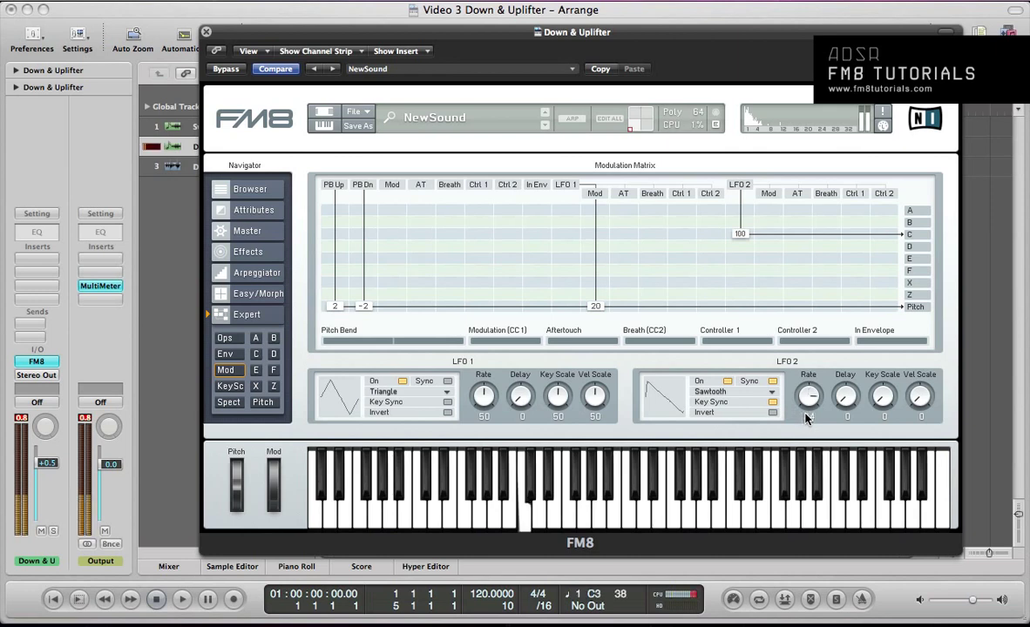
# - Set operator C's output level to 100 and operator Z's output level to 30 in the FM matrix
pyautogui.click(226, 339)
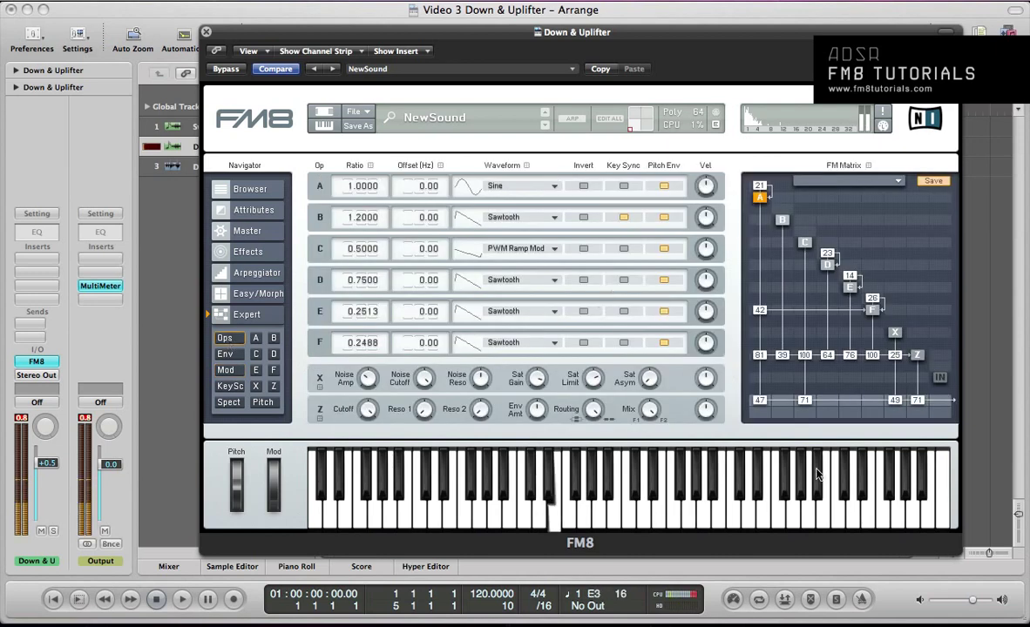
pyautogui.moveTo(800, 400); pyautogui.dragTo(801, 370)
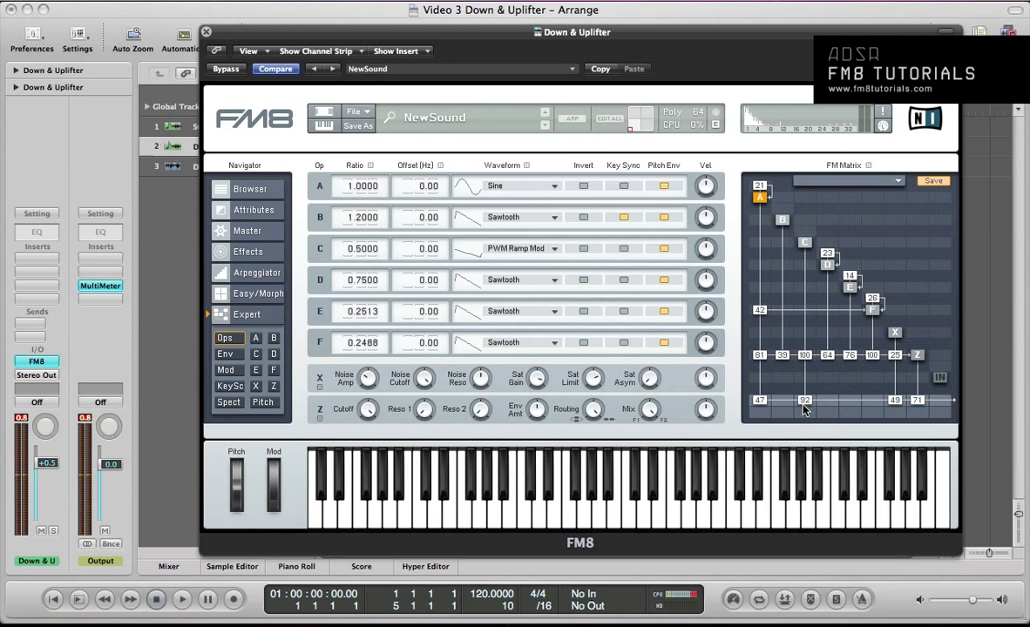
pyautogui.moveTo(918, 402); pyautogui.dragTo(925, 432)
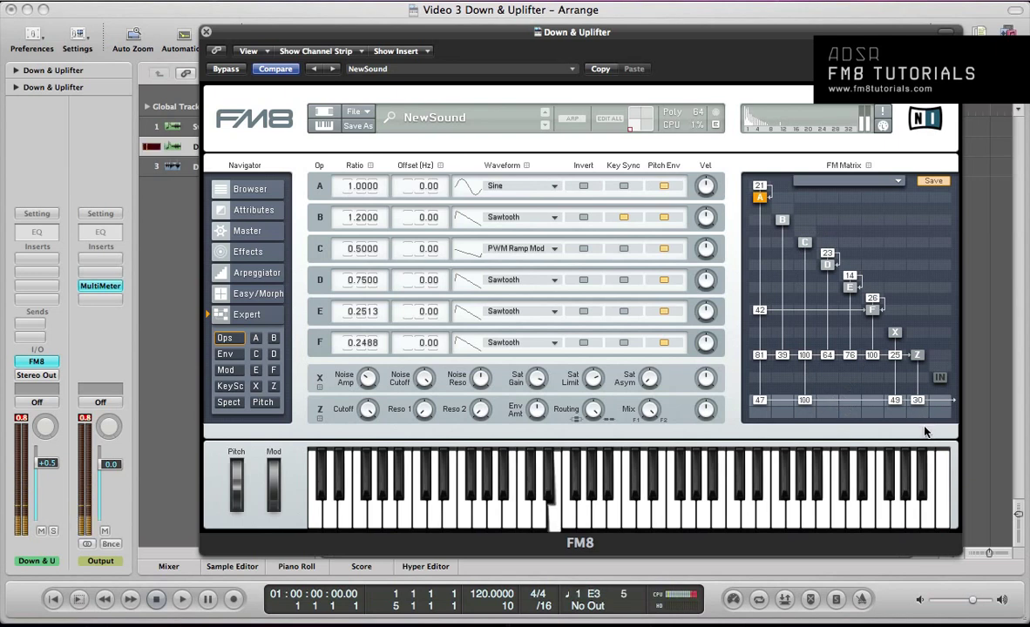
# - Set LFO 2's rate to 84 and raise operator Z's output level to 76
pyautogui.click(224, 354)
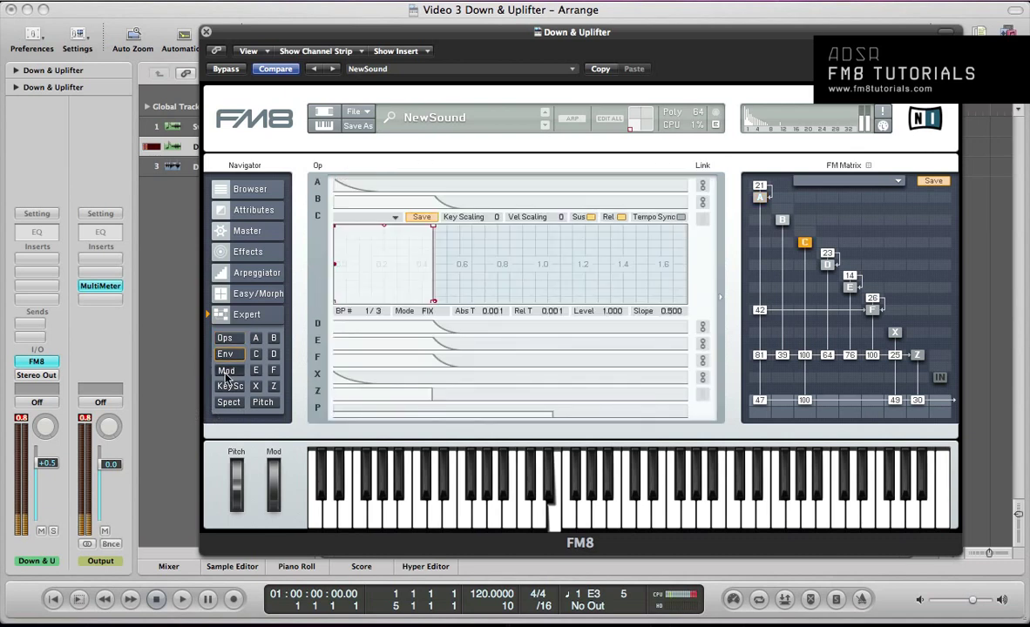
pyautogui.click(226, 371)
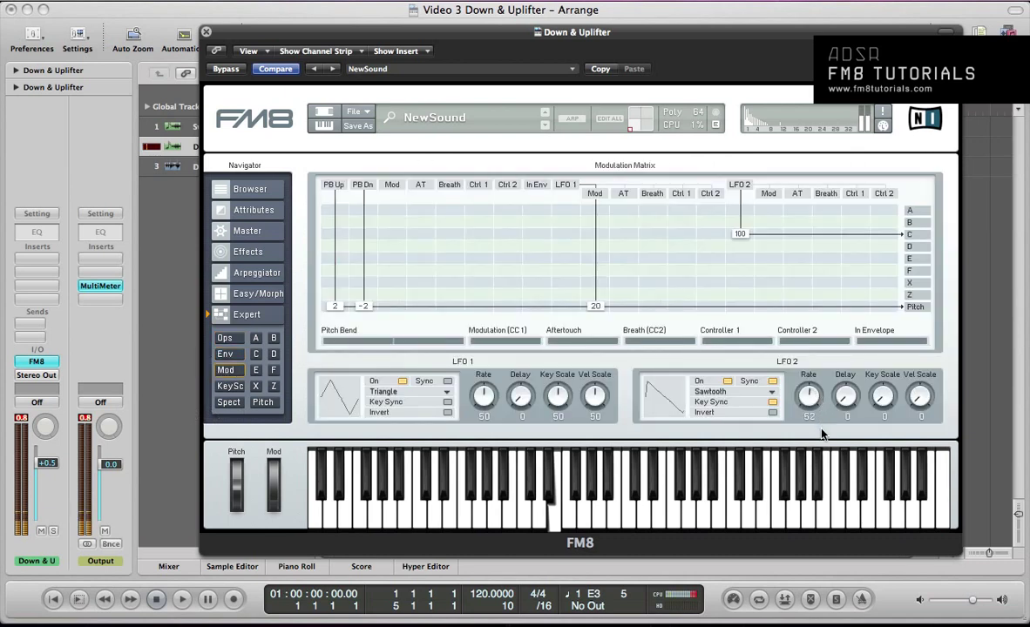
pyautogui.moveTo(821, 434); pyautogui.dragTo(820, 399)
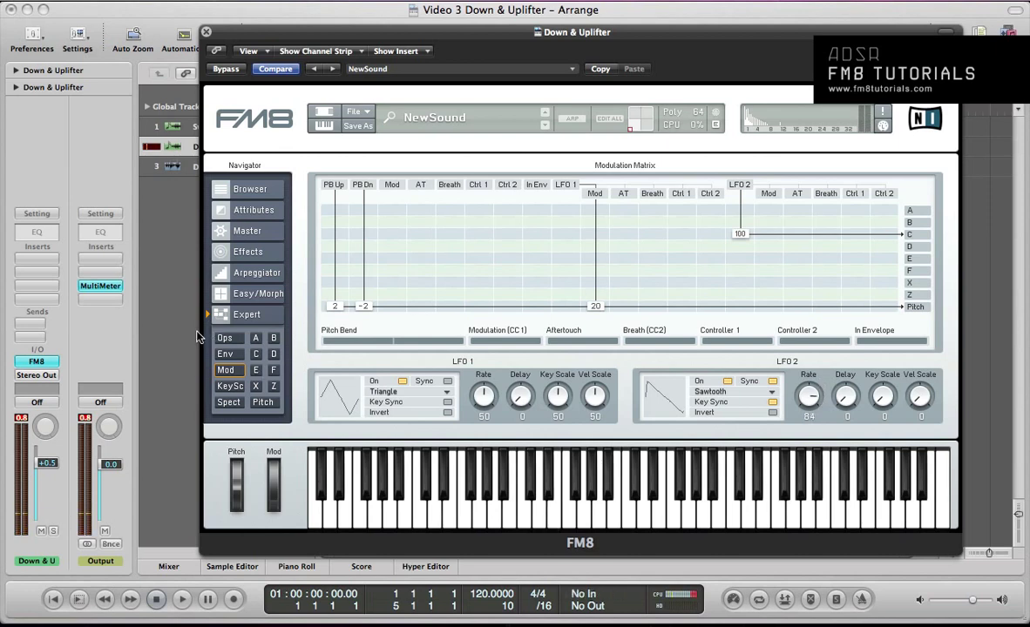
pyautogui.click(212, 316)
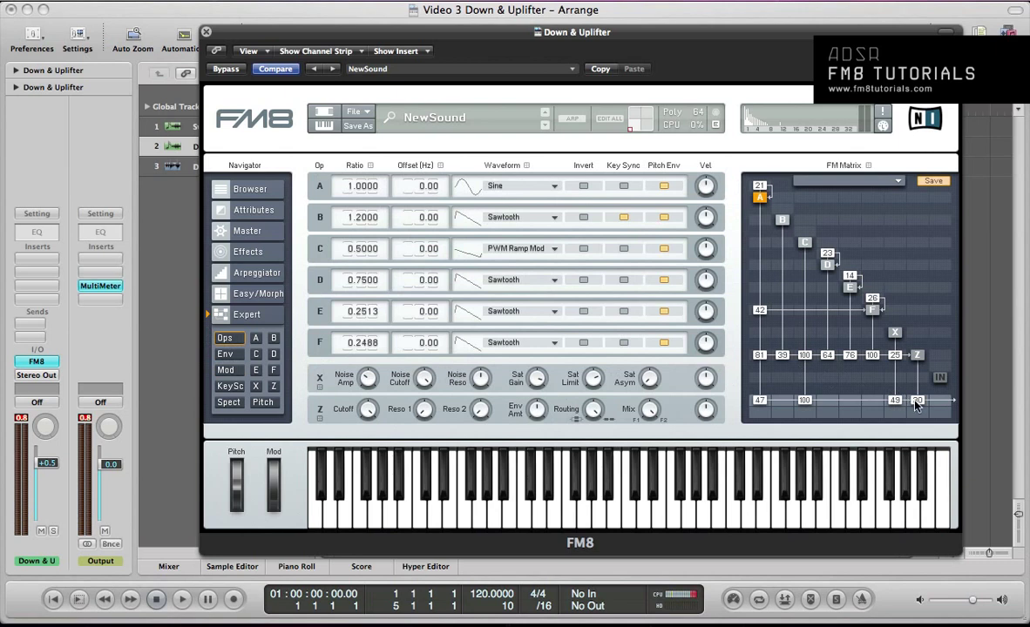
pyautogui.moveTo(916, 402); pyautogui.dragTo(929, 367)
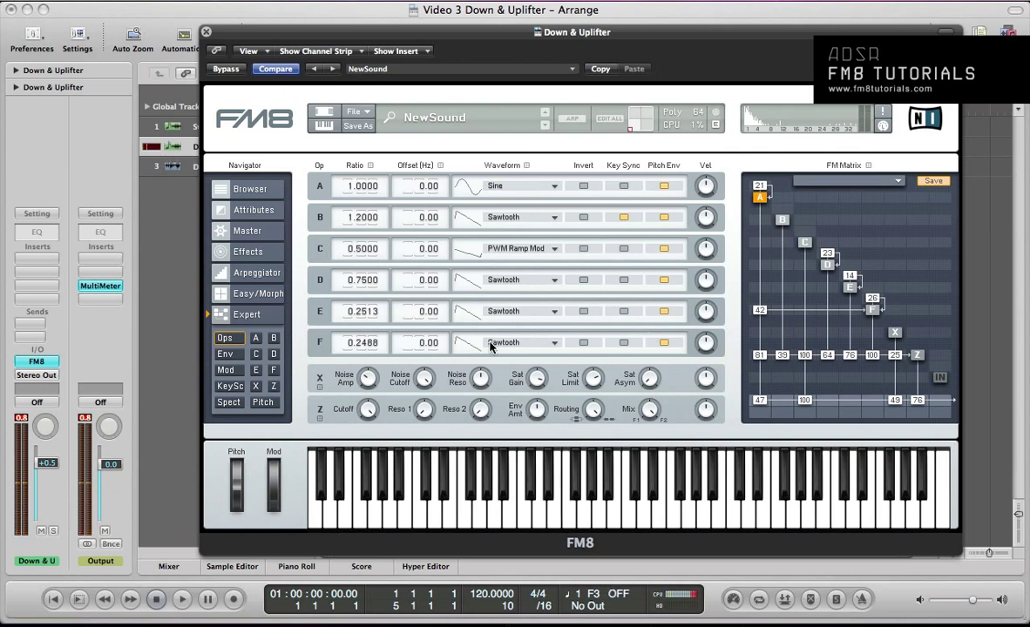
# - Replace the mod-wheel-controlled LFO 1 pitch modulation with direct LFO 1 modulation at 9, and set the master transpose to 12
pyautogui.click(225, 370)
pyautogui.moveTo(571, 312); pyautogui.dragTo(577, 302)
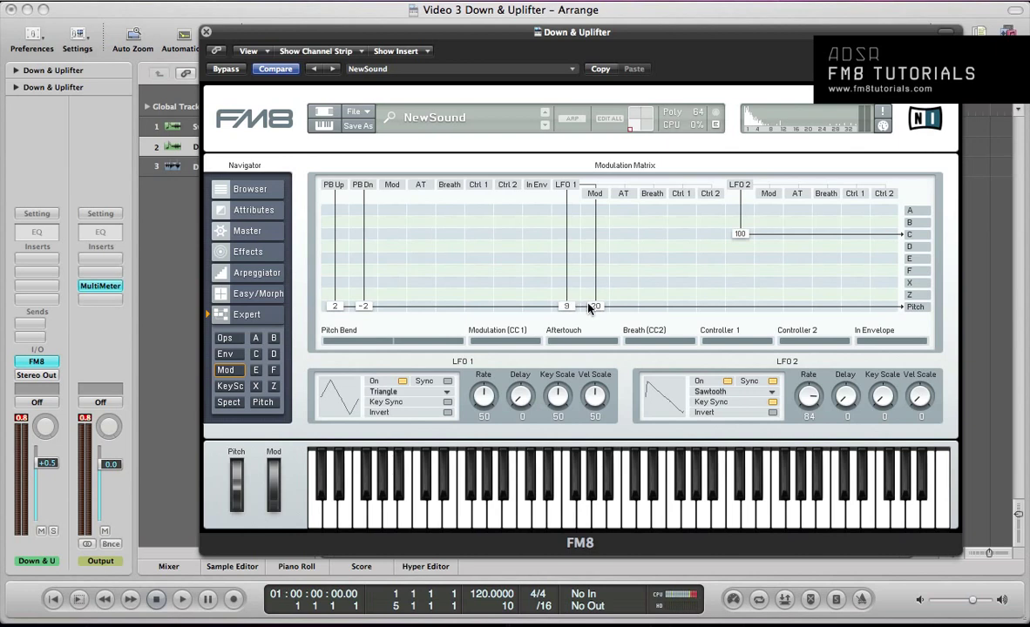
pyautogui.moveTo(595, 305); pyautogui.dragTo(594, 324)
pyautogui.click(249, 231)
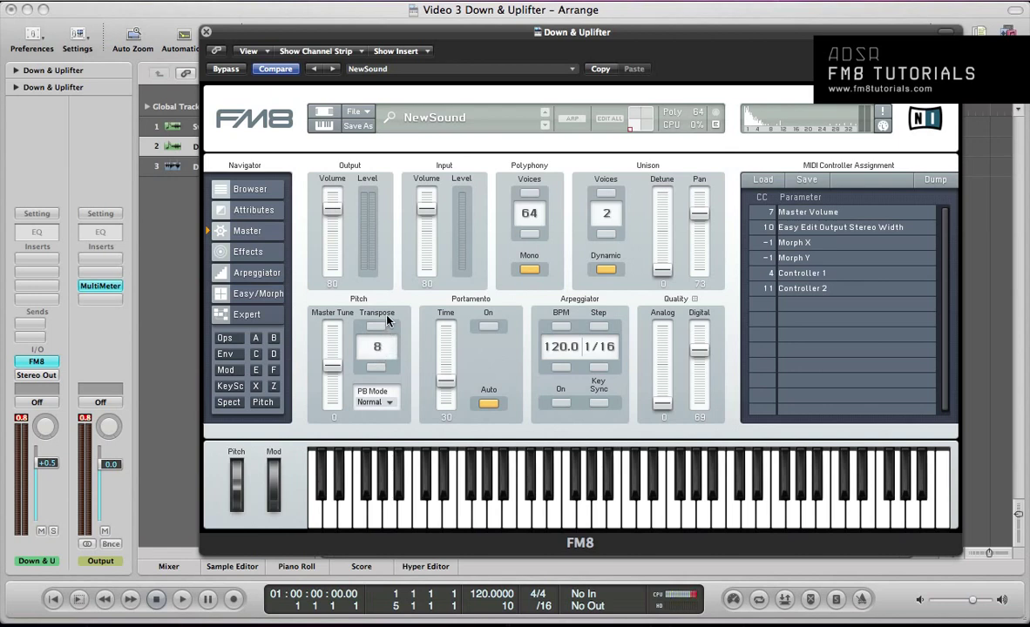
pyautogui.moveTo(386, 317); pyautogui.dragTo(387, 304)
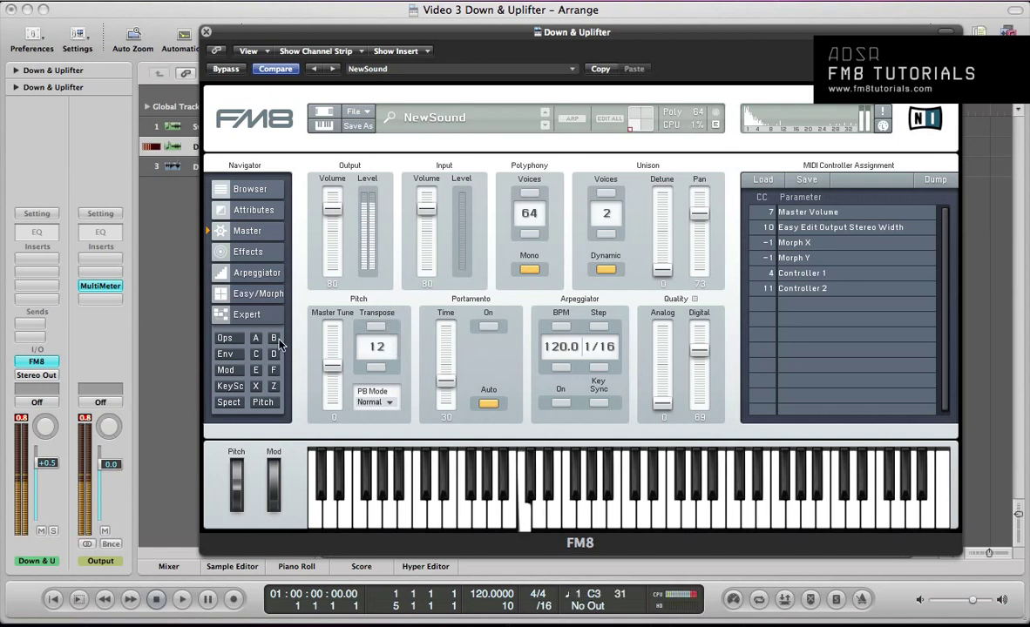
pyautogui.click(225, 339)
pyautogui.click(225, 355)
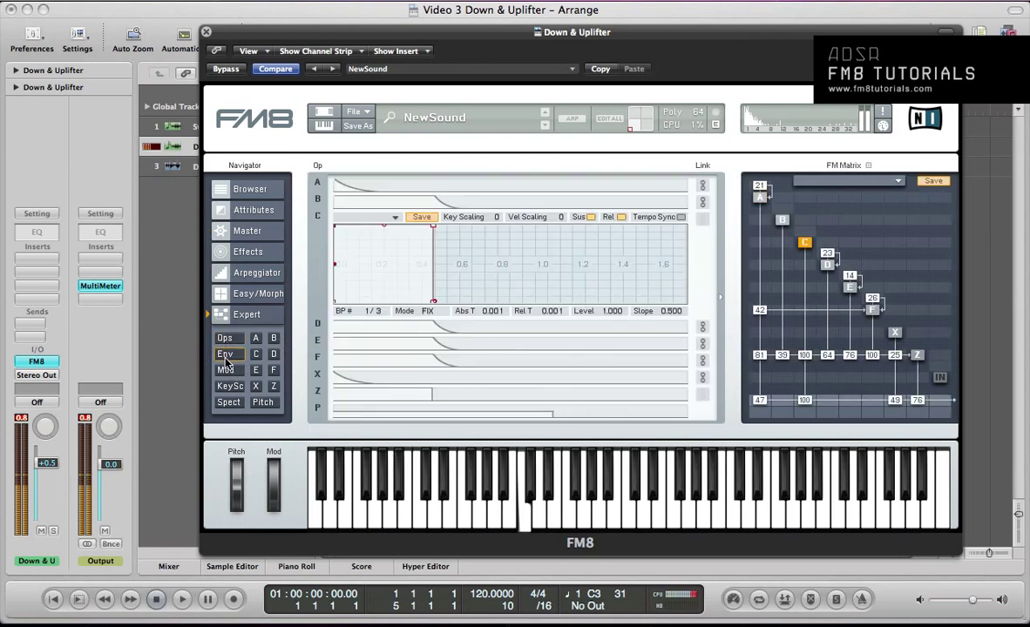
pyautogui.click(224, 371)
pyautogui.click(272, 370)
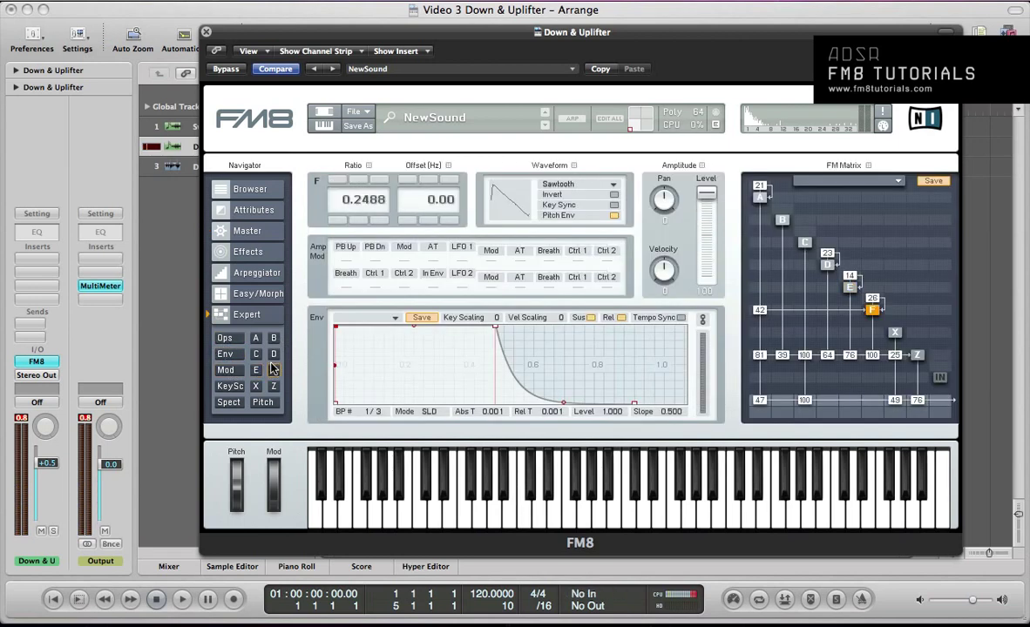
pyautogui.click(225, 355)
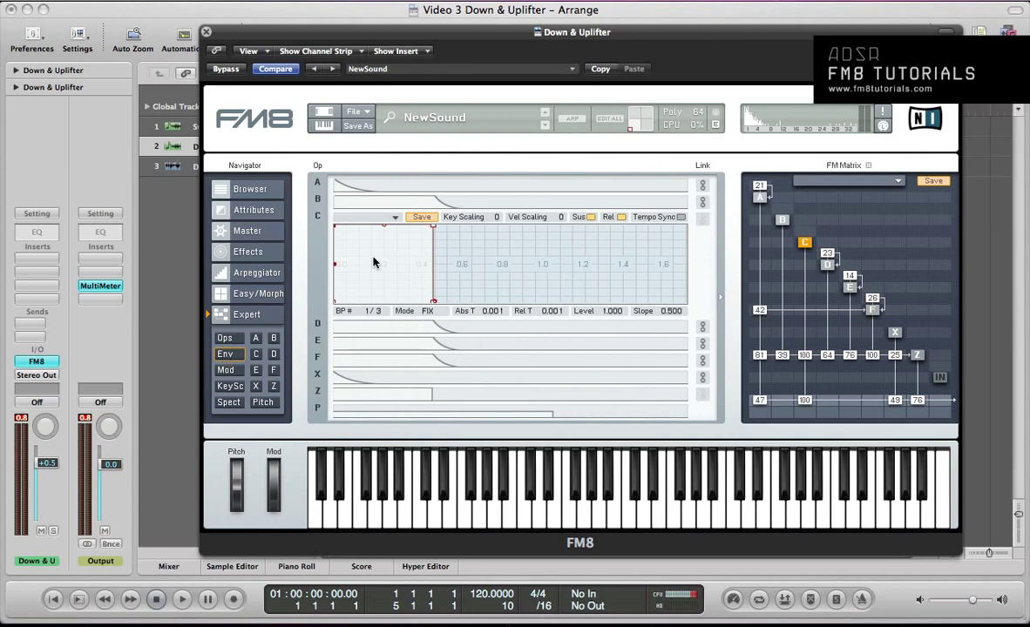
# - Set the pitch envelope amount to 62 and enable tempo sync for the pitch envelope
pyautogui.click(264, 403)
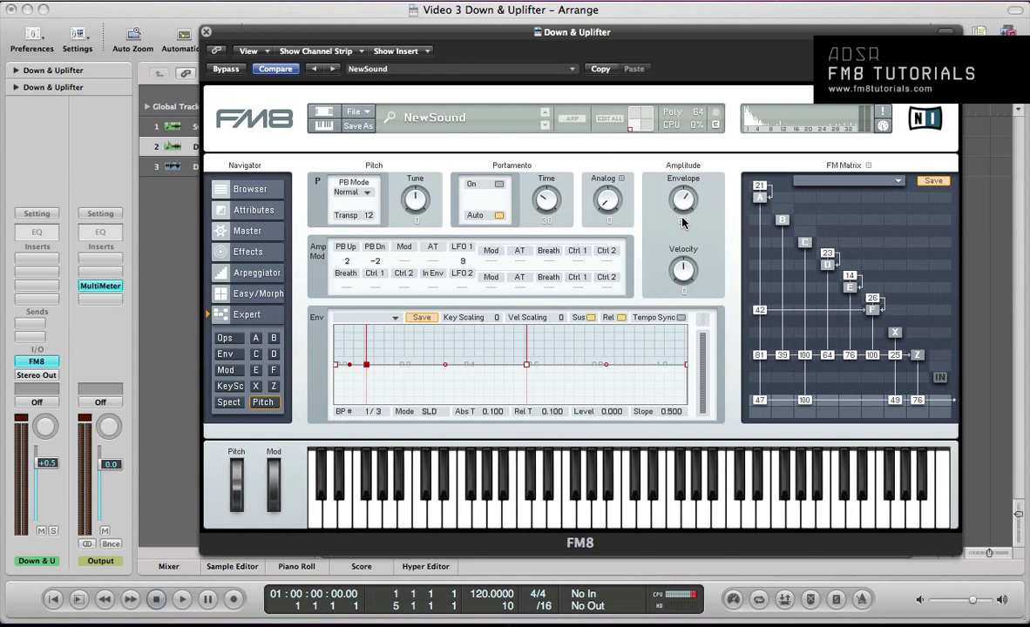
pyautogui.moveTo(411, 358); pyautogui.dragTo(465, 408)
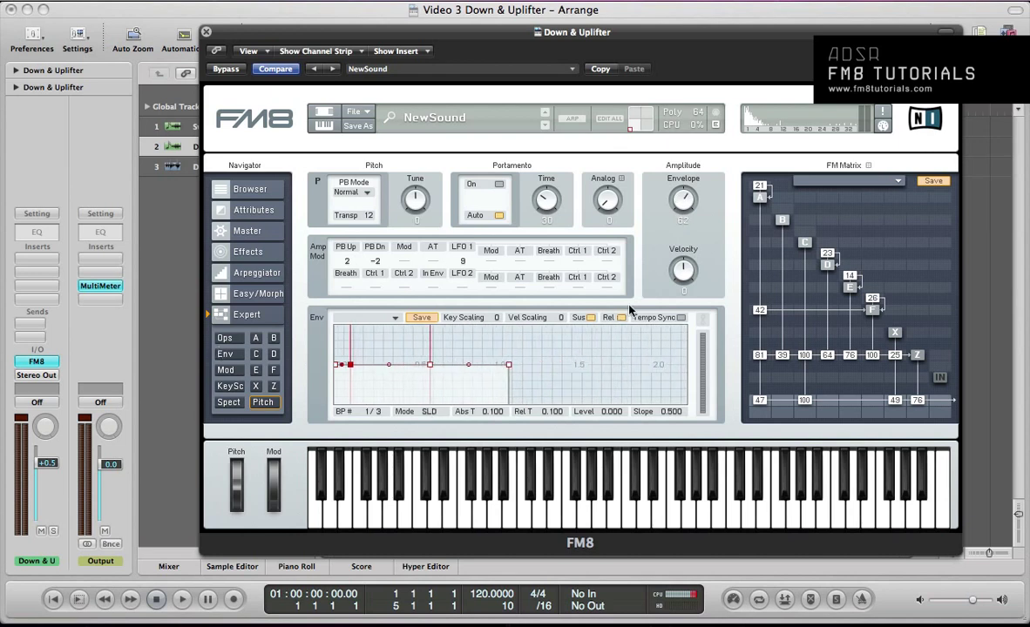
pyautogui.click(682, 318)
# - Move the pitch envelope's first breakpoint to time 16.000 at a level of about 0.98
pyautogui.moveTo(539, 355); pyautogui.dragTo(501, 305)
pyautogui.moveTo(339, 365); pyautogui.dragTo(509, 385)
pyautogui.doubleClick(490, 339)
pyautogui.moveTo(570, 370); pyautogui.dragTo(587, 444)
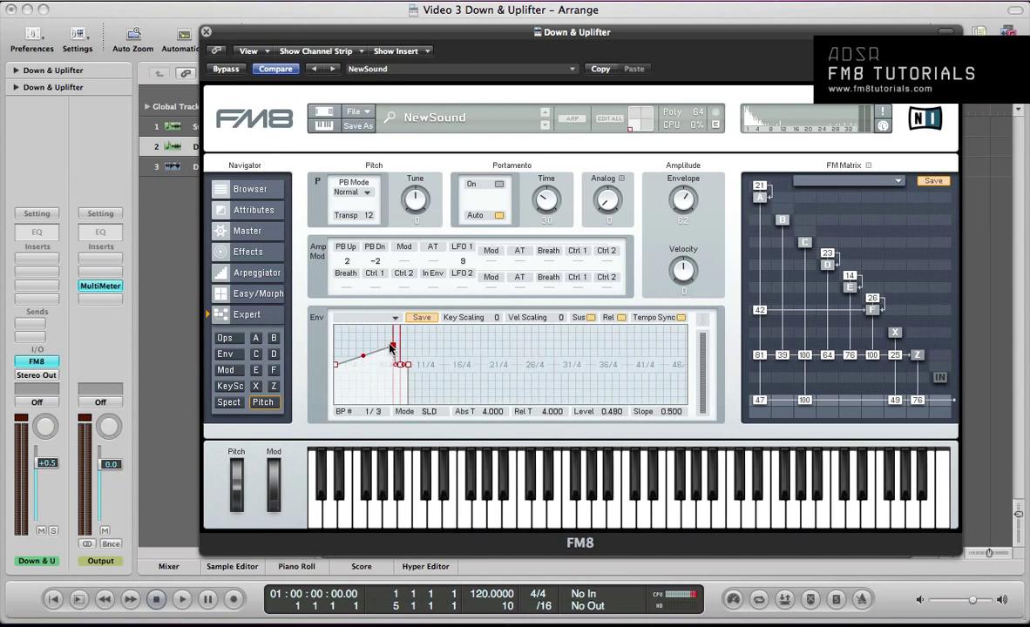
pyautogui.moveTo(393, 348); pyautogui.dragTo(570, 329)
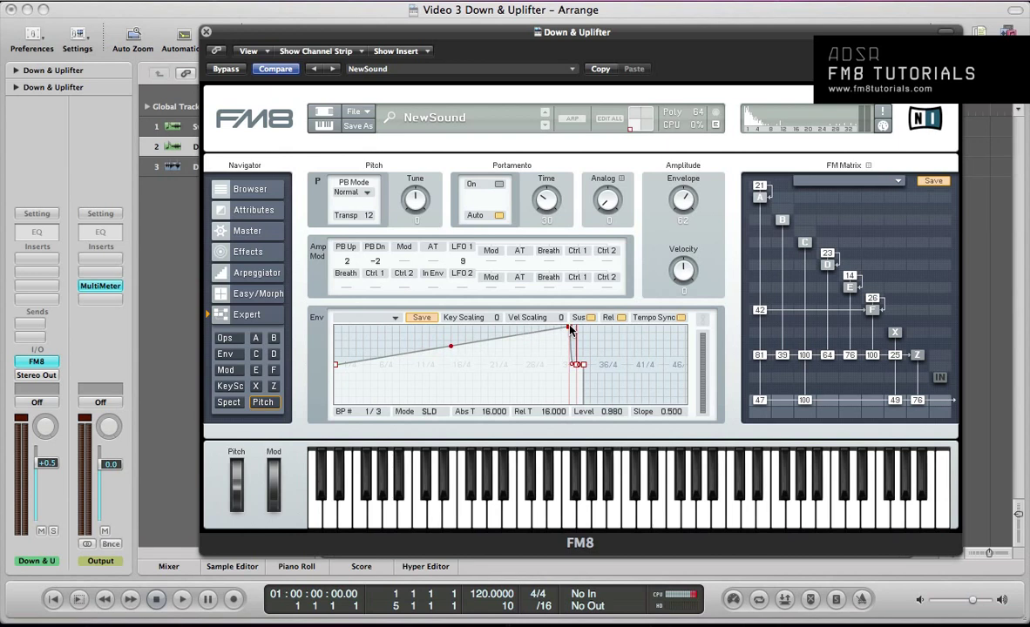
# - Switch the pitch envelope to FIX mode and raise its first two breakpoints to level 1.000
pyautogui.click(433, 413)
pyautogui.moveTo(575, 364); pyautogui.dragTo(605, 207)
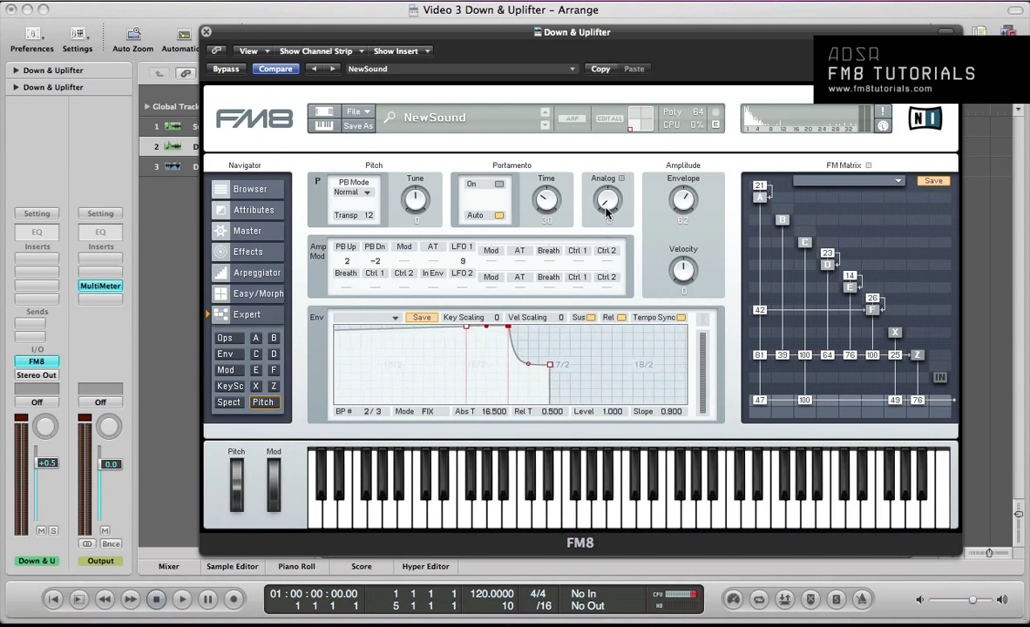
pyautogui.click(467, 326)
pyautogui.moveTo(410, 347); pyautogui.dragTo(503, 523)
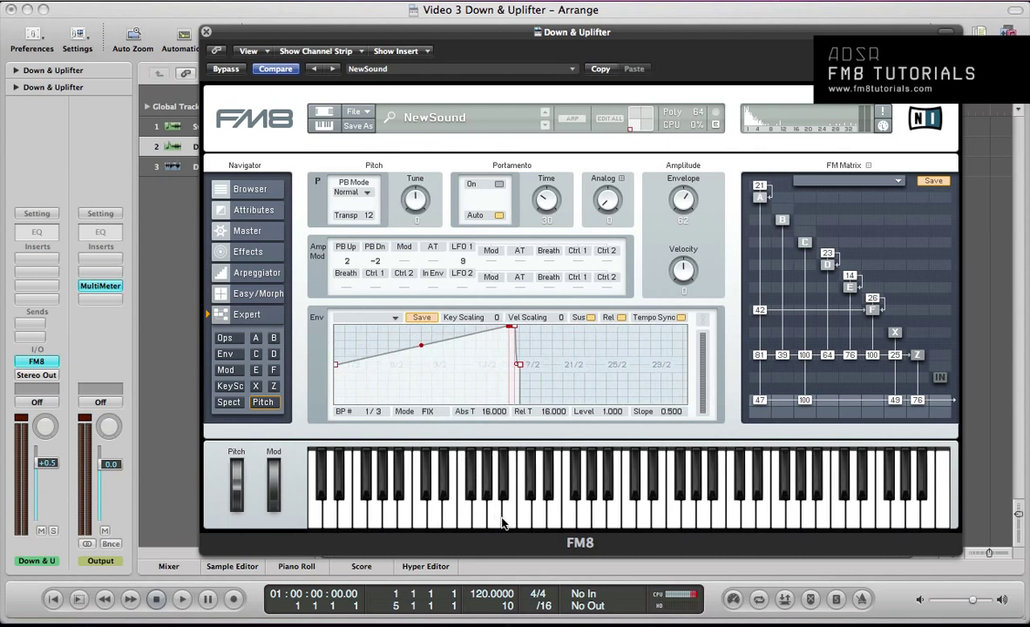
pyautogui.click(503, 523)
pyautogui.press('v')
pyautogui.click(200, 145)
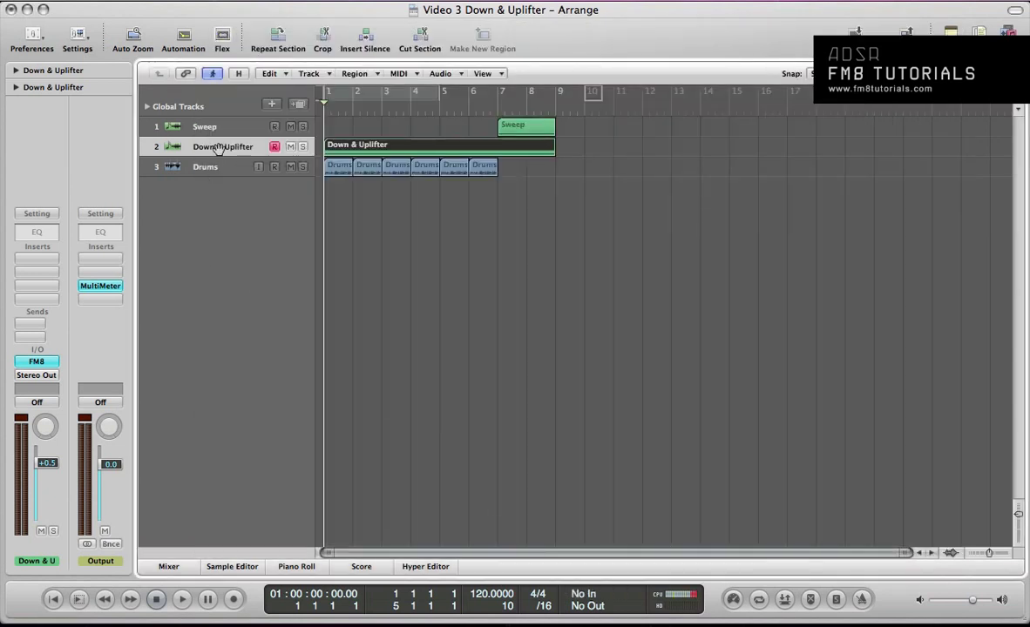
pyautogui.press('v')
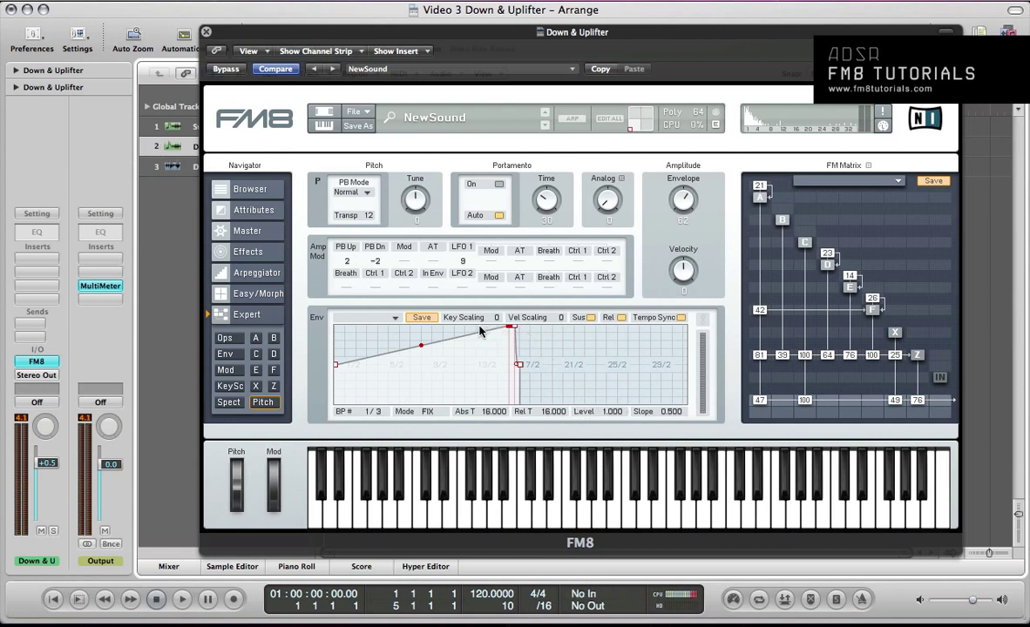
# - Add a pitch envelope breakpoint at time 2.000 and lower it to a level of about -0.224
pyautogui.moveTo(478, 327); pyautogui.dragTo(479, 249)
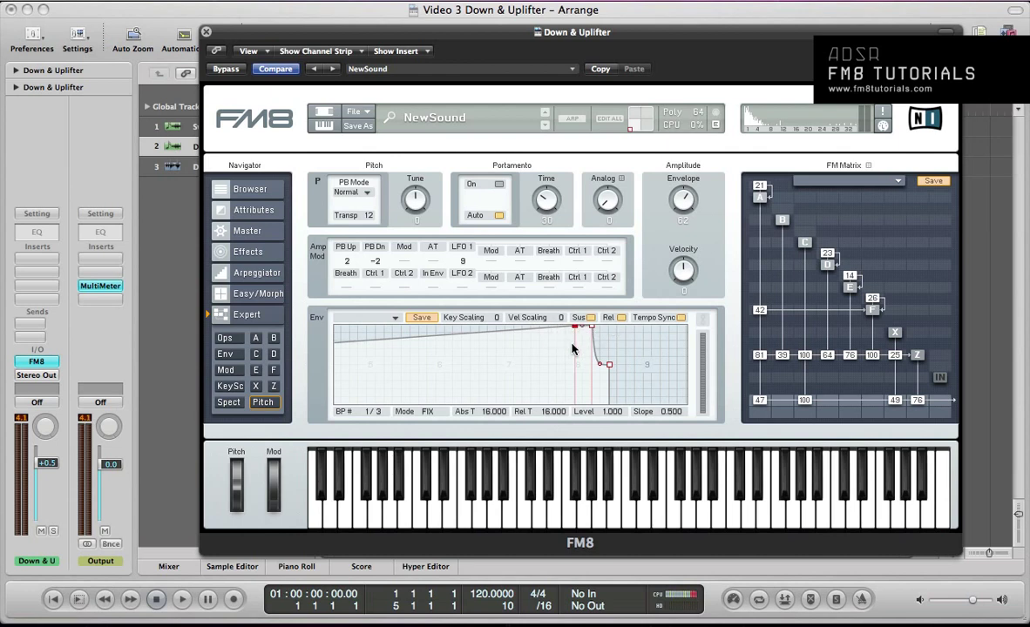
pyautogui.moveTo(352, 334); pyautogui.dragTo(462, 431)
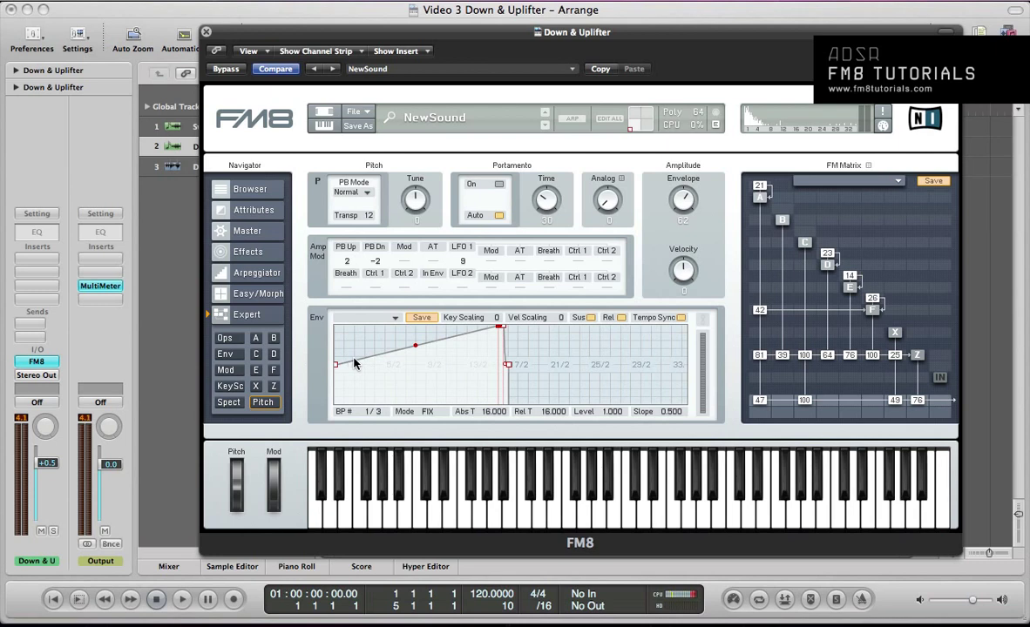
pyautogui.doubleClick(355, 360)
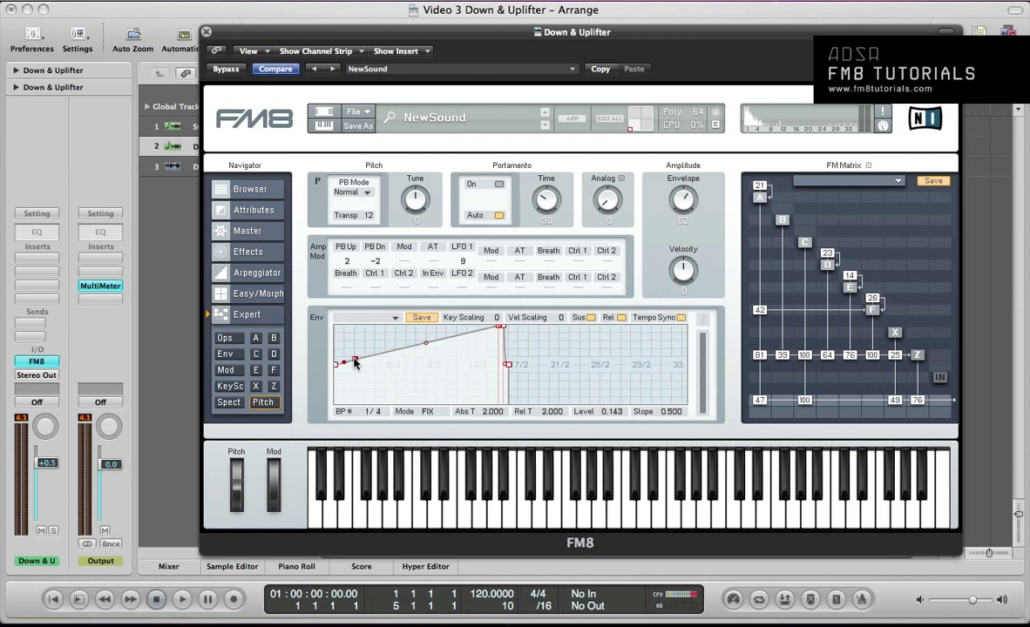
pyautogui.moveTo(354, 360); pyautogui.dragTo(358, 378)
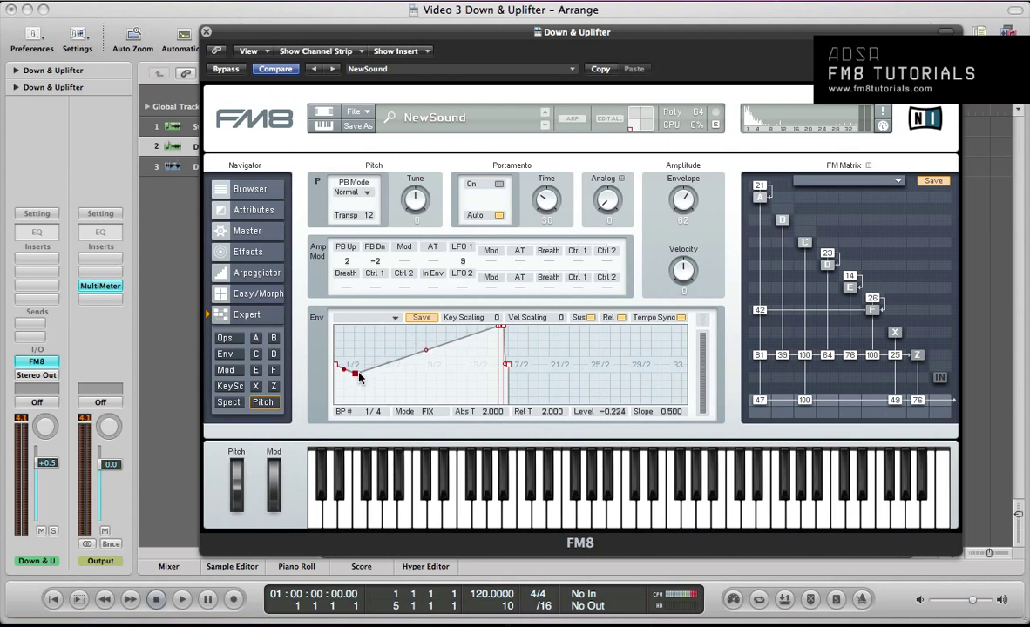
# - Bend the pitch envelope's long rise to slope 0.370 and set the early dip breakpoint's level to about -0.163
pyautogui.click(425, 352)
pyautogui.moveTo(425, 352); pyautogui.dragTo(427, 364)
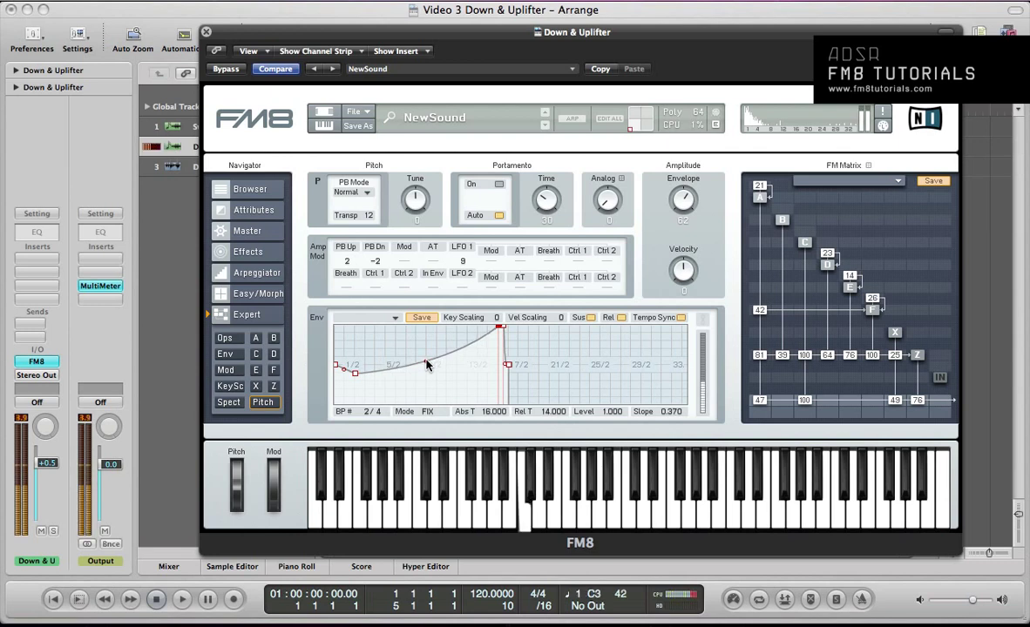
pyautogui.moveTo(345, 357); pyautogui.dragTo(387, 316)
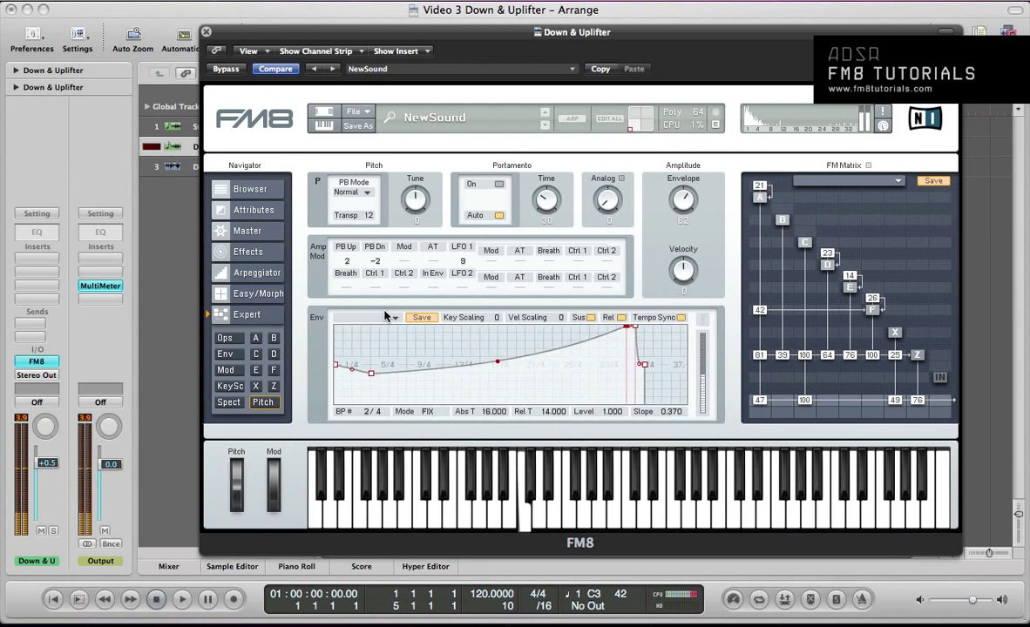
pyautogui.click(371, 373)
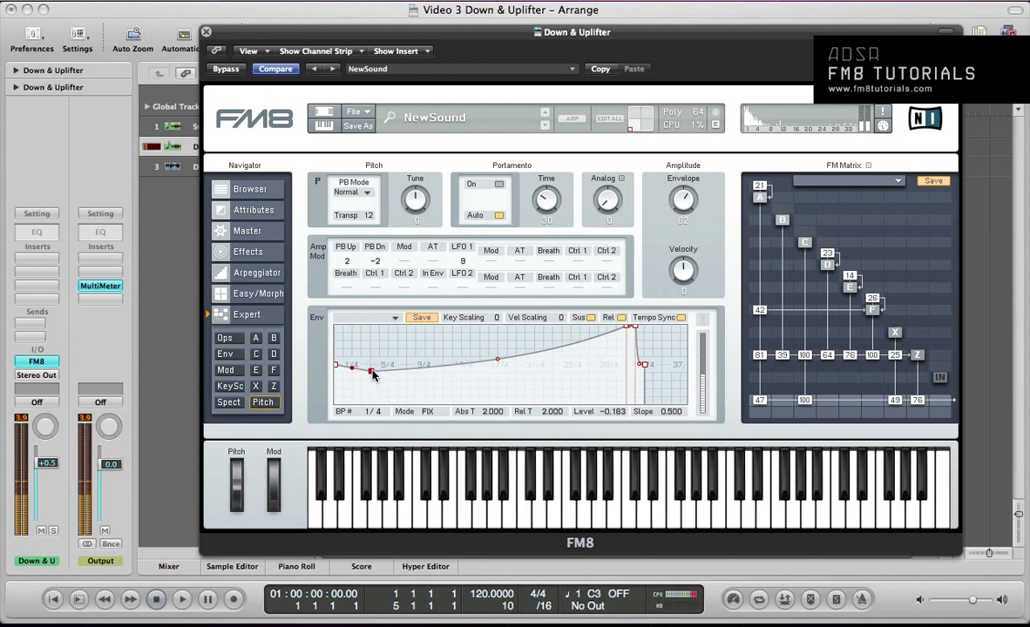
# - Set operator Z's first filter cutoff to 8, raise both filter resonances, and increase its envelope amount
pyautogui.click(274, 386)
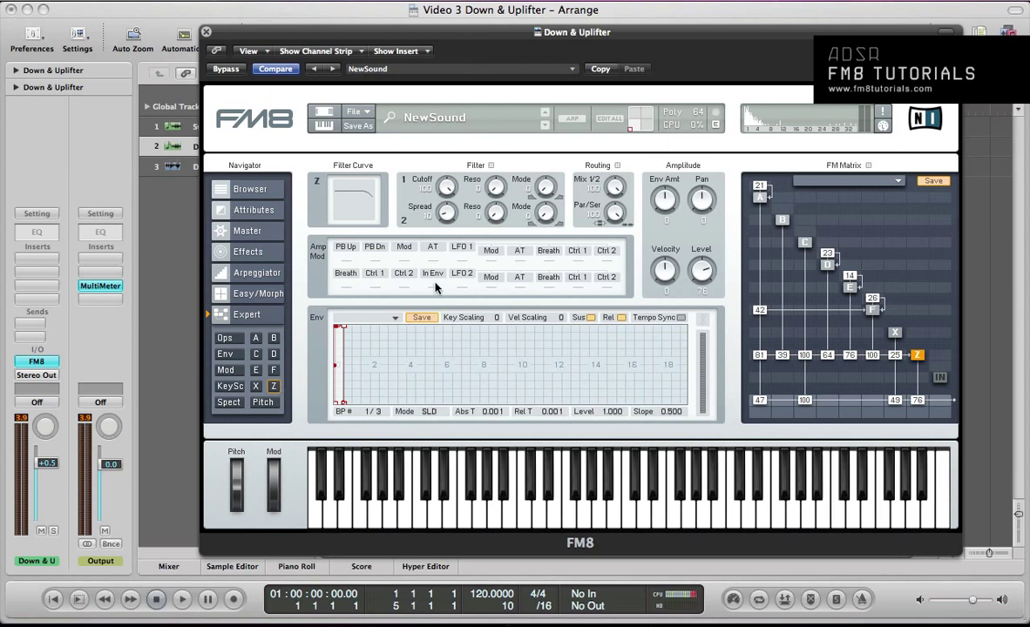
pyautogui.doubleClick(431, 186)
pyautogui.write('10')
pyautogui.press('Return')
pyautogui.moveTo(442, 217); pyautogui.dragTo(458, 277)
pyautogui.moveTo(400, 339); pyautogui.dragTo(428, 410)
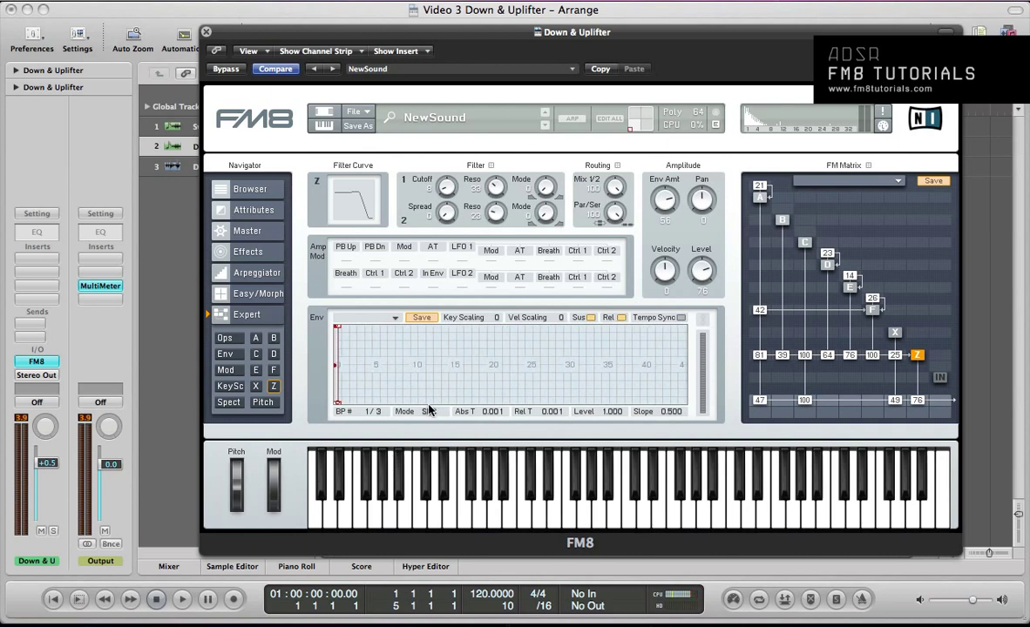
# - Copy the pitch envelope, paste it into operator Z's envelope, and enable tempo sync there
pyautogui.click(262, 402)
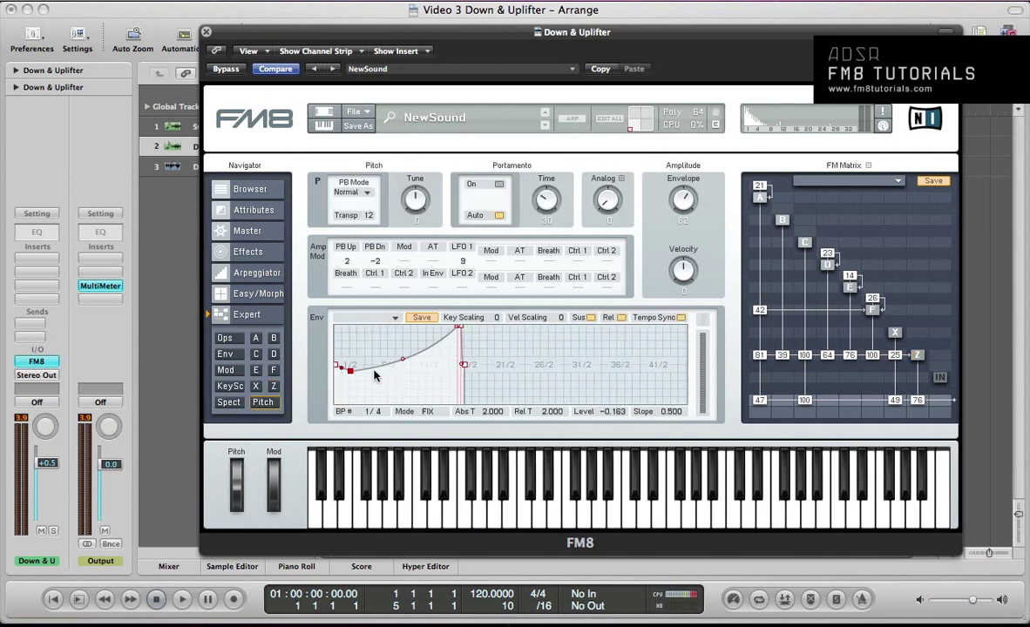
pyautogui.click(395, 318)
pyautogui.click(289, 419)
pyautogui.click(274, 386)
pyautogui.click(357, 317)
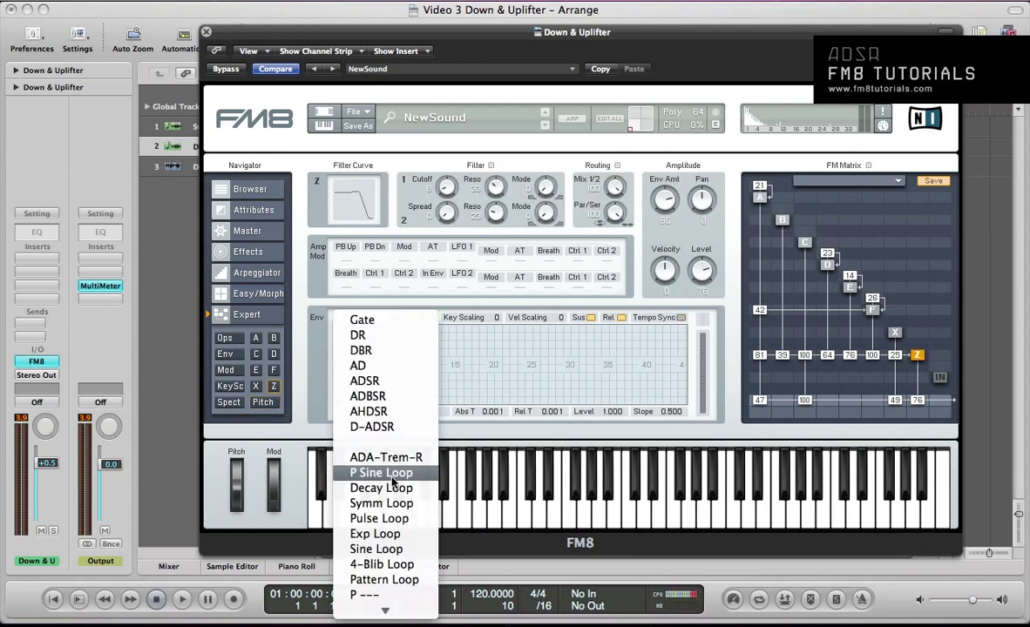
pyautogui.click(357, 412)
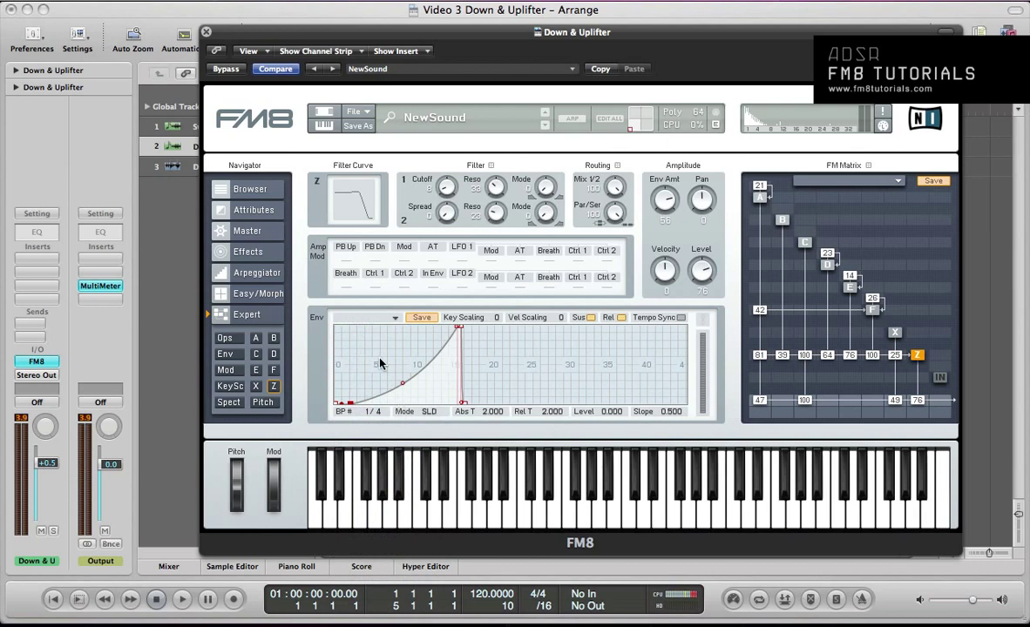
pyautogui.click(680, 318)
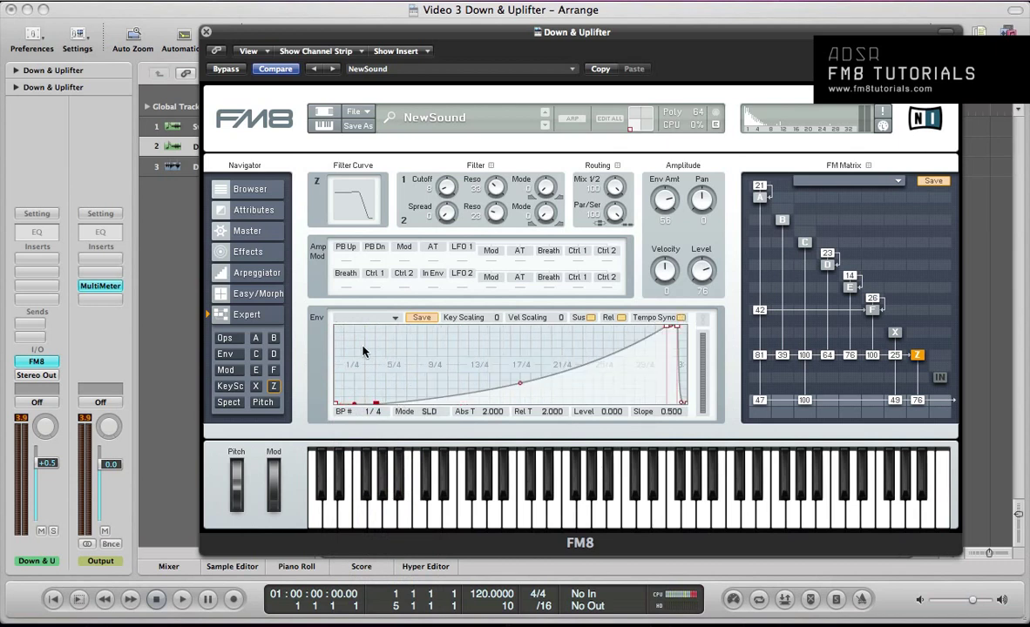
pyautogui.moveTo(363, 352); pyautogui.dragTo(363, 359)
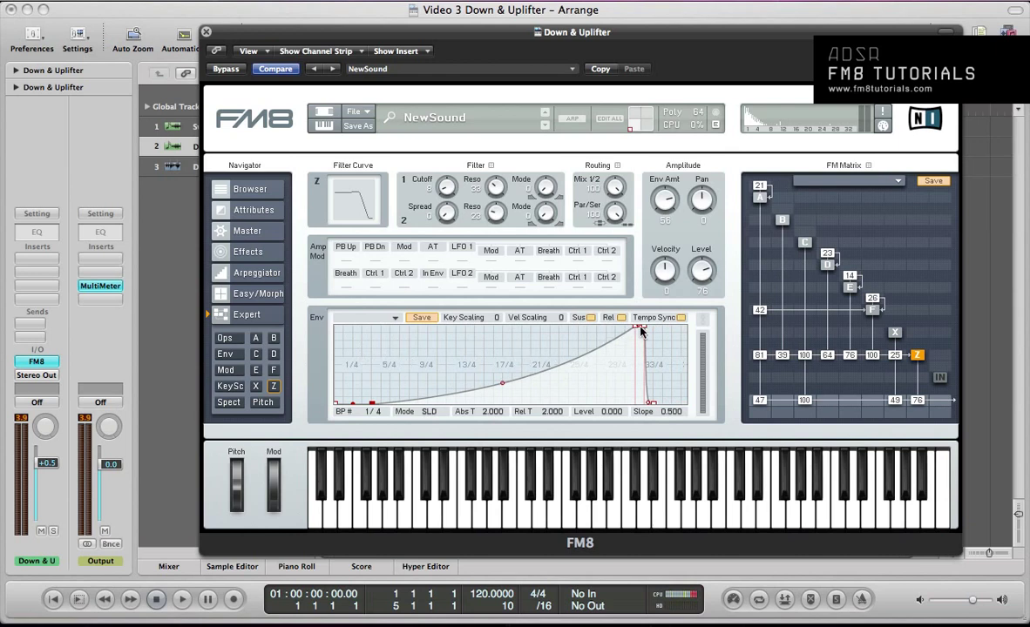
# - Drop operator Z's two peak envelope breakpoints to level 0.000 and move the early breakpoint to time 8.500, level about 0.39
pyautogui.moveTo(643, 328); pyautogui.dragTo(646, 414)
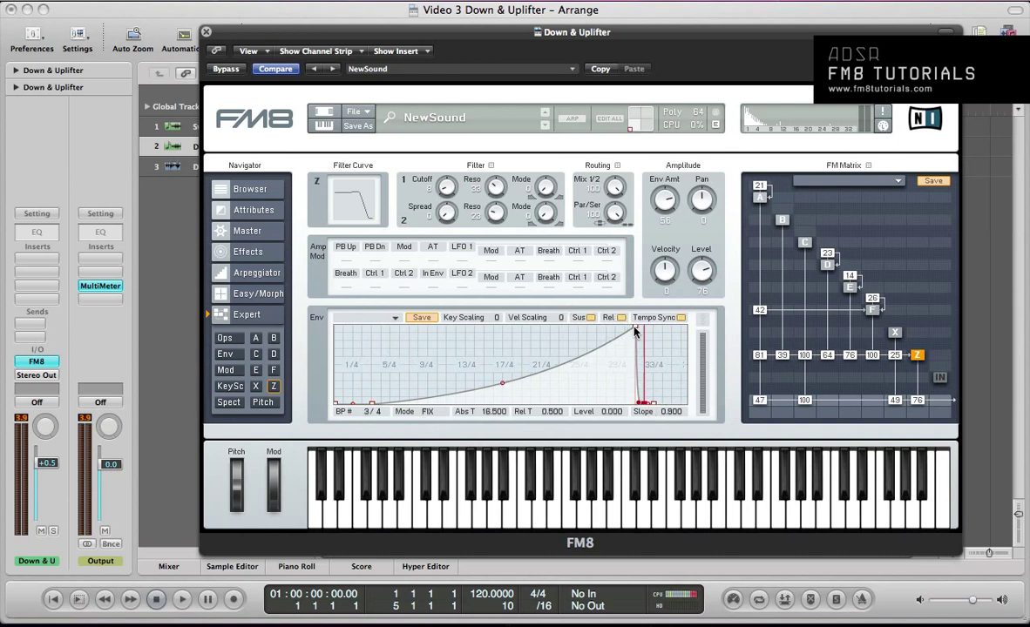
pyautogui.moveTo(635, 328); pyautogui.dragTo(637, 412)
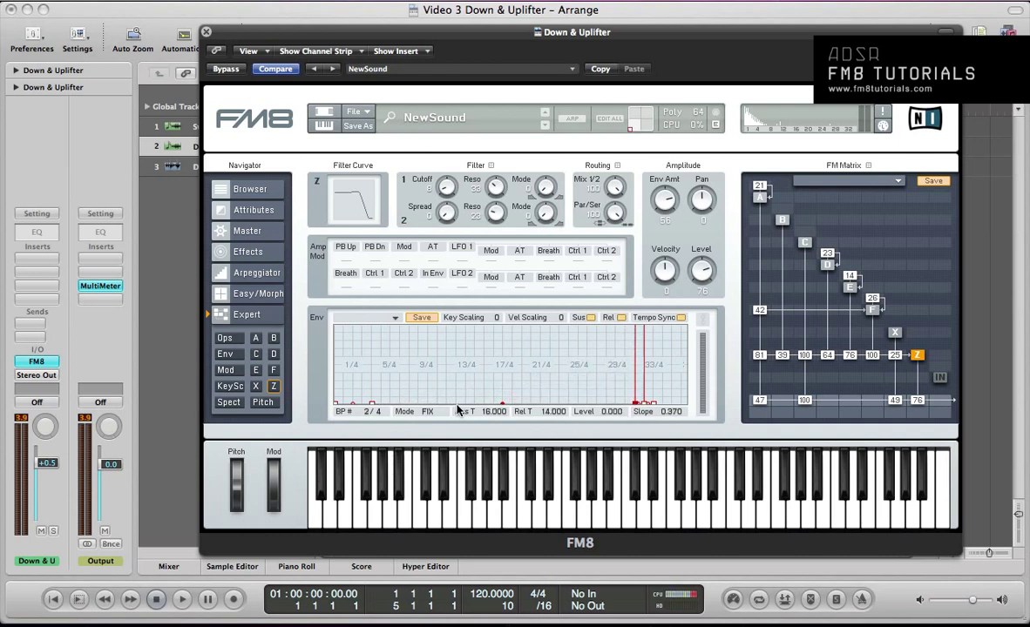
pyautogui.moveTo(372, 403); pyautogui.dragTo(488, 391)
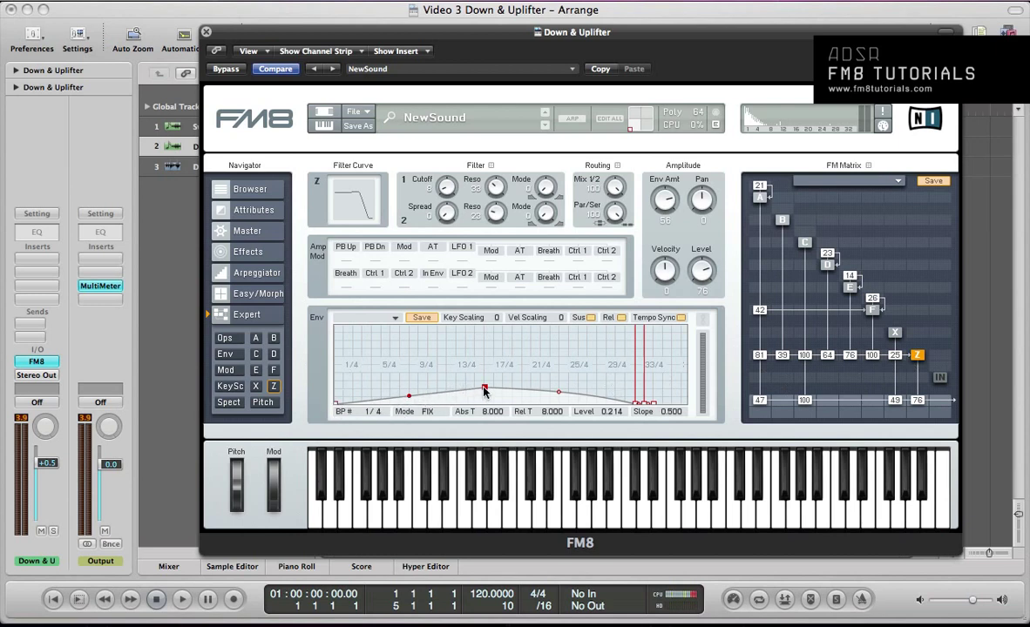
pyautogui.moveTo(485, 389); pyautogui.dragTo(494, 374)
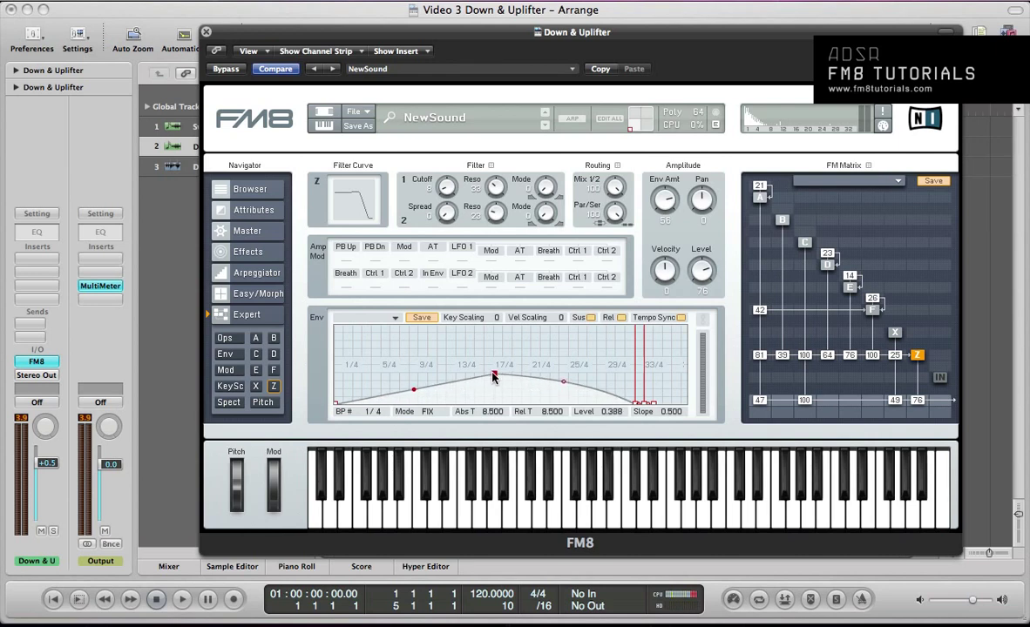
# - Curve operator Z's envelope with a rise slope of 0.370 and fall slope of about 0.69, and set its peak level to about 0.49
pyautogui.moveTo(563, 381); pyautogui.dragTo(563, 409)
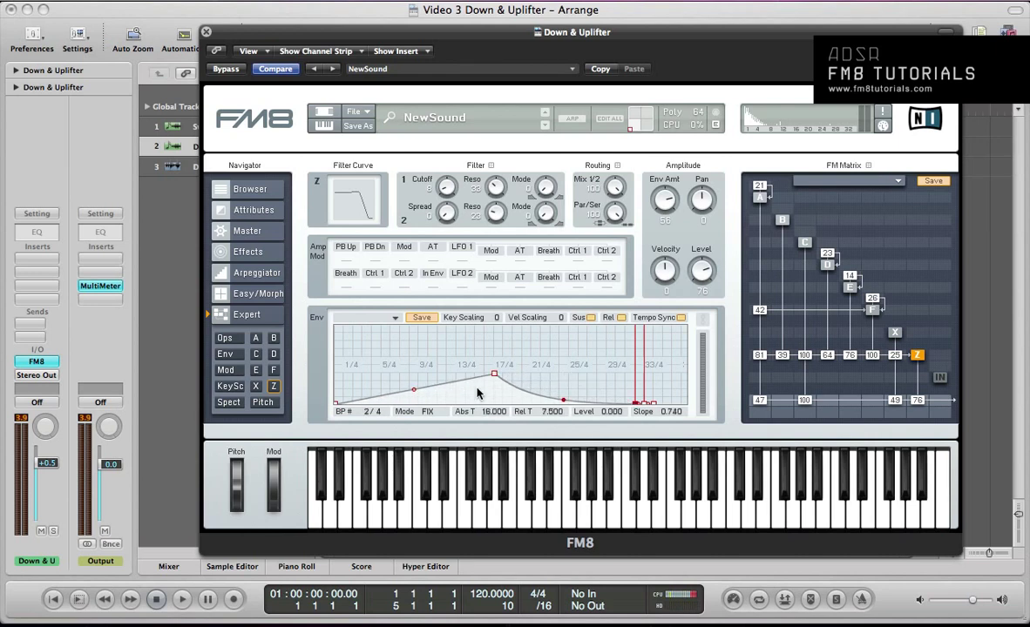
pyautogui.moveTo(416, 390); pyautogui.dragTo(420, 402)
pyautogui.moveTo(495, 374); pyautogui.dragTo(495, 366)
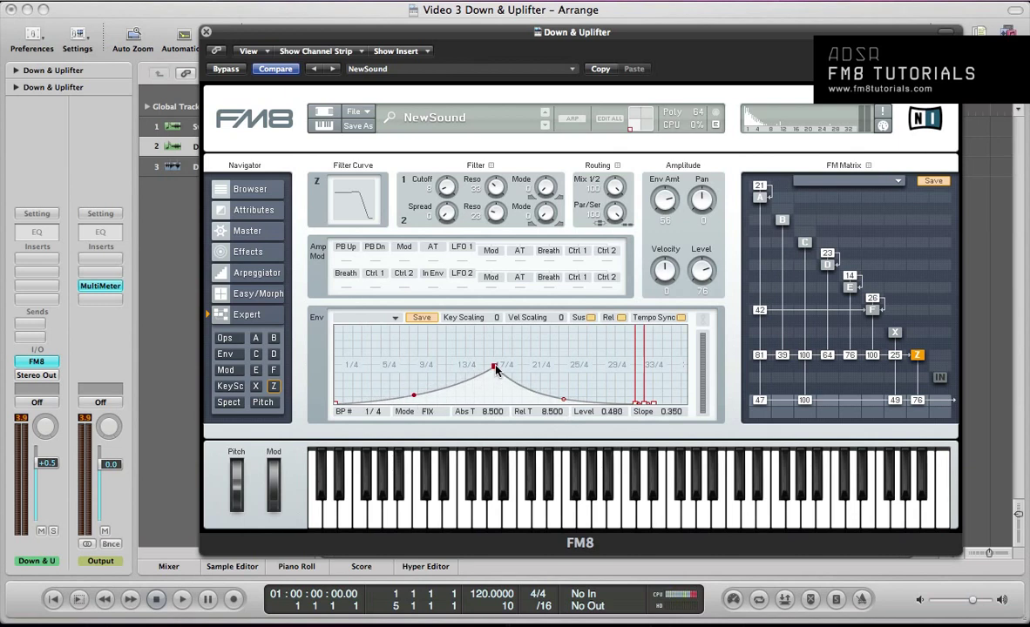
pyautogui.moveTo(564, 401); pyautogui.dragTo(565, 396)
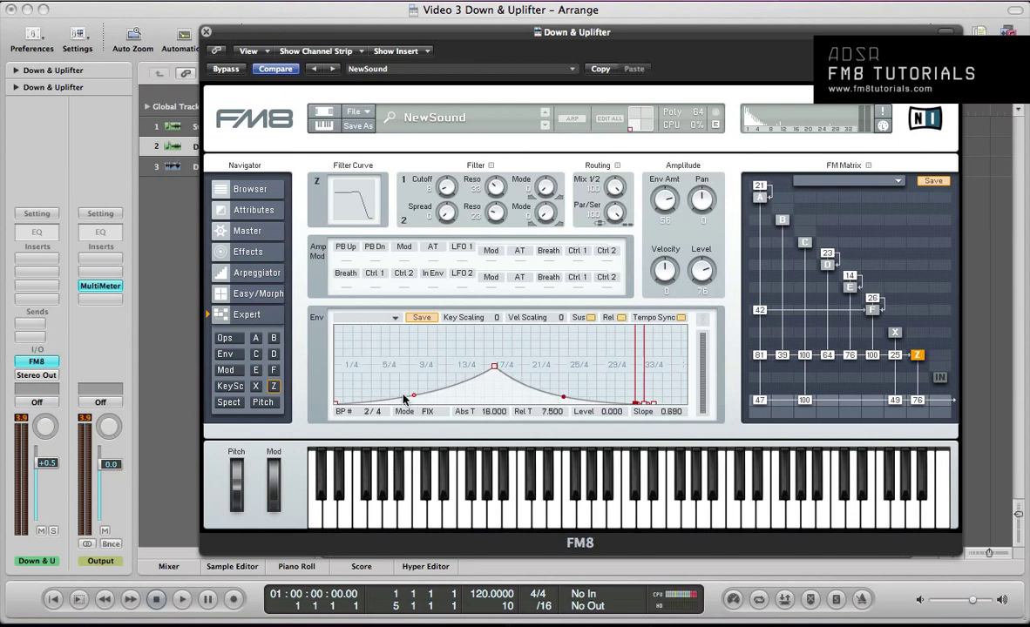
pyautogui.click(413, 397)
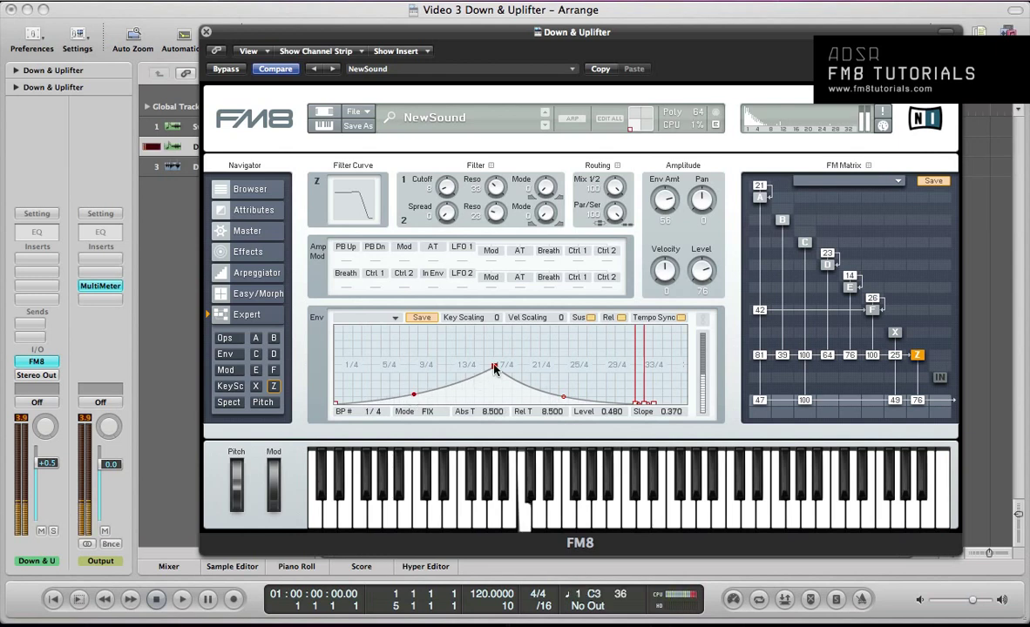
pyautogui.moveTo(494, 366); pyautogui.dragTo(494, 363)
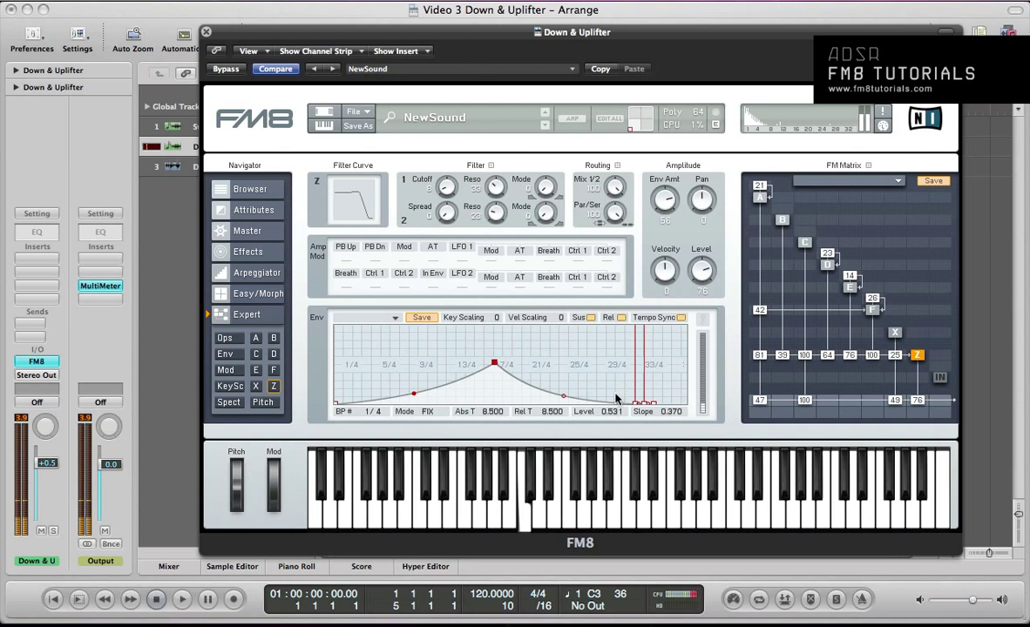
pyautogui.moveTo(494, 369); pyautogui.dragTo(494, 370)
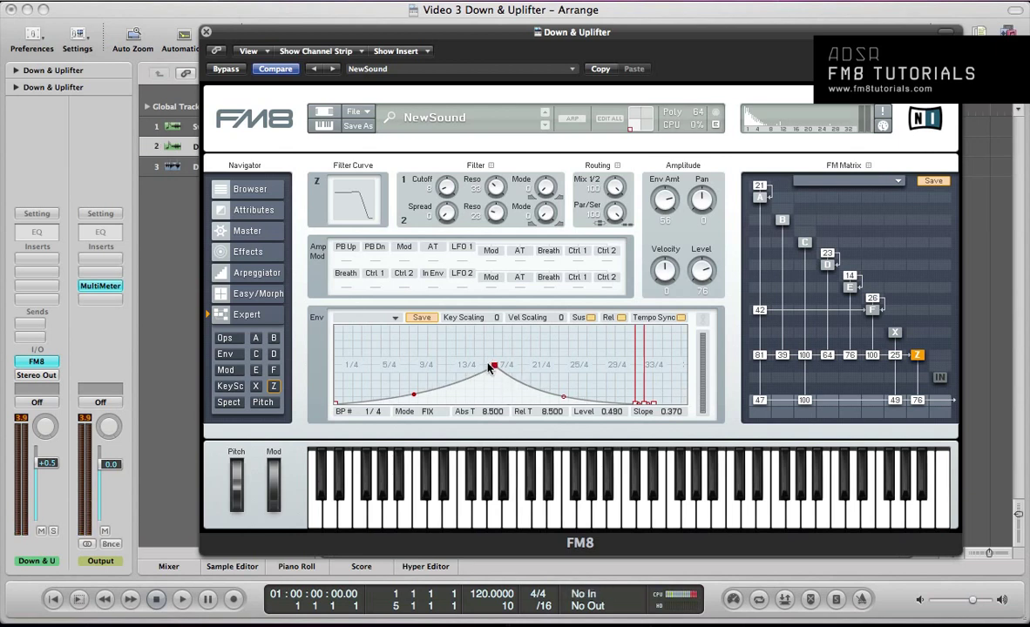
# - Copy the pitch envelope, paste it into operator C's envelope, and enable tempo sync there
pyautogui.click(256, 354)
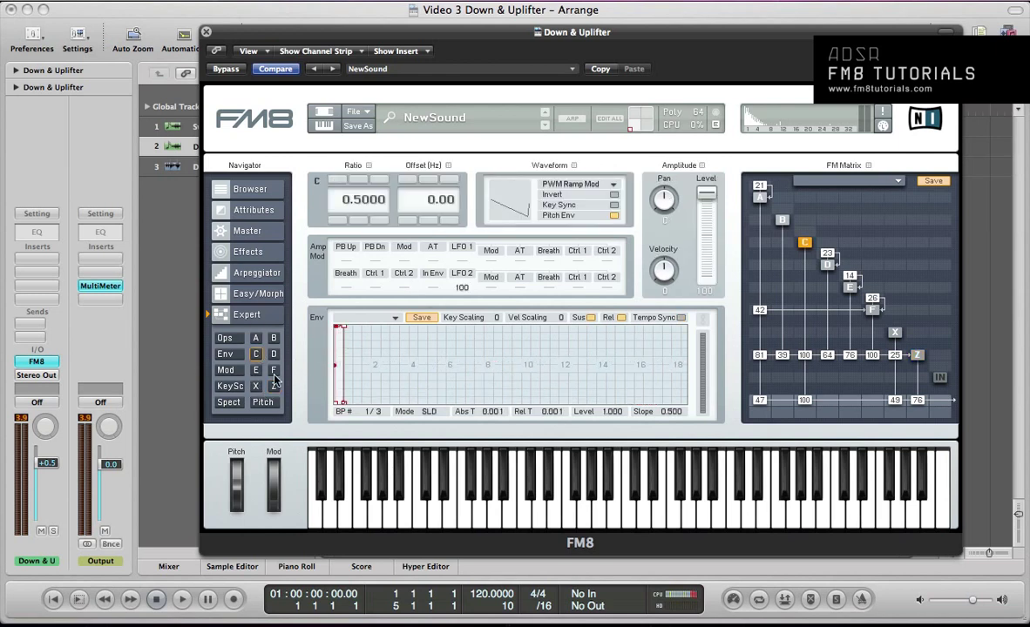
pyautogui.click(225, 353)
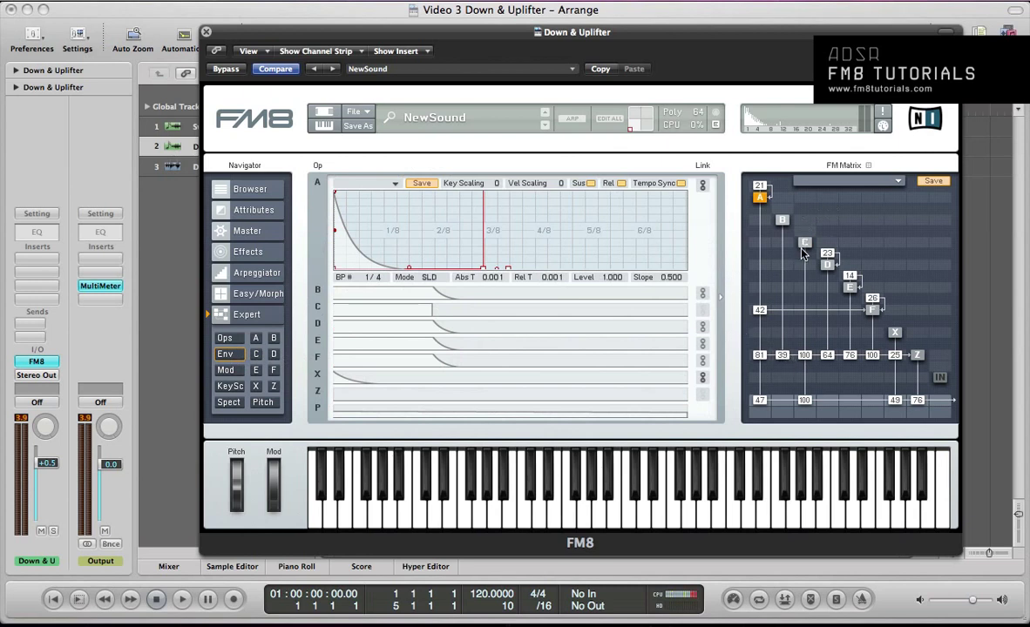
pyautogui.click(370, 408)
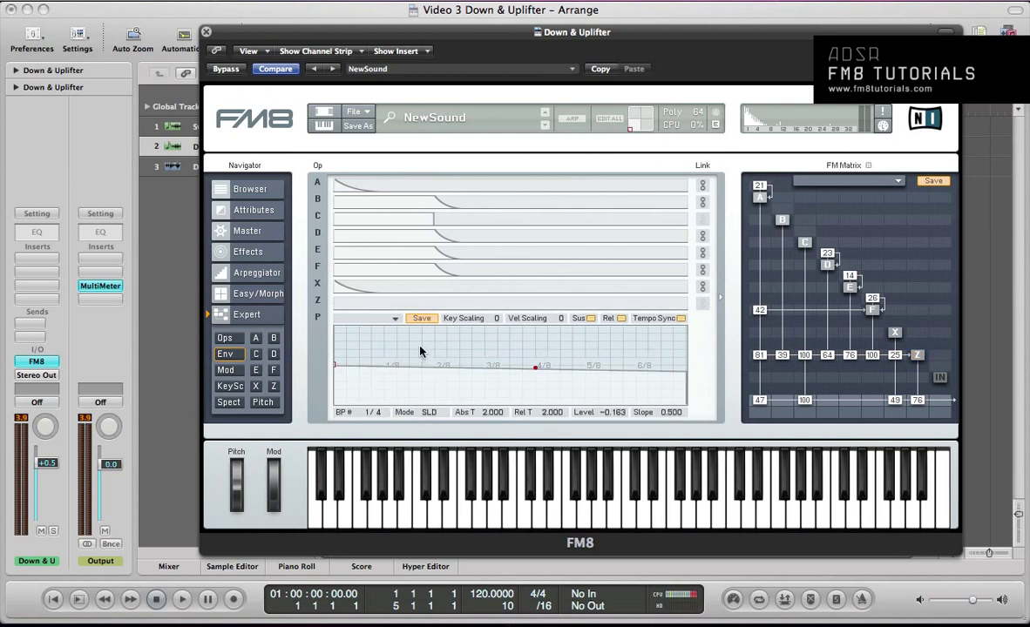
pyautogui.moveTo(420, 345); pyautogui.dragTo(396, 362)
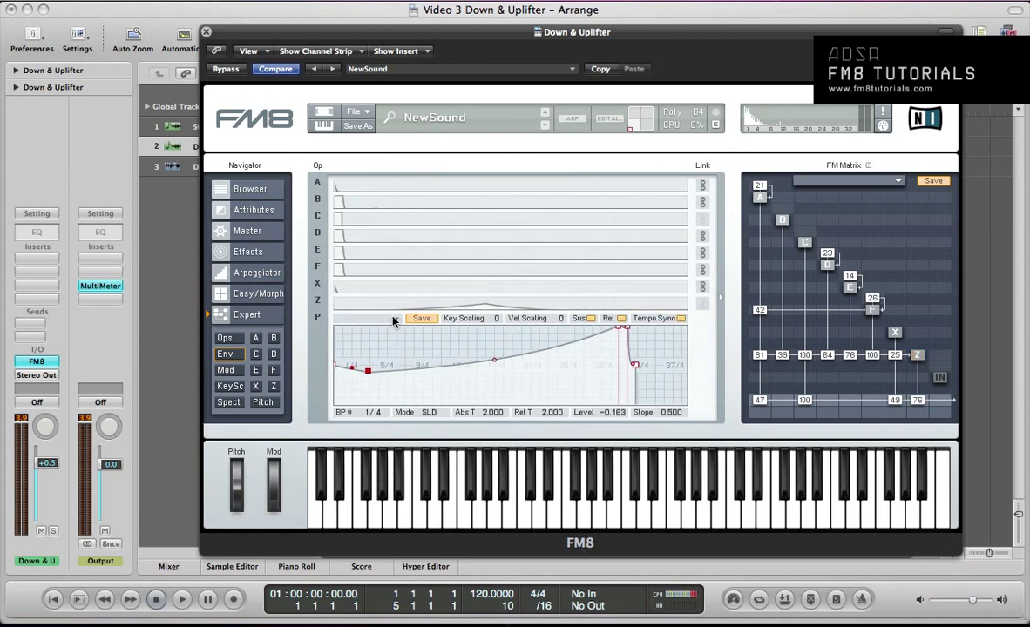
pyautogui.click(347, 218)
pyautogui.click(366, 217)
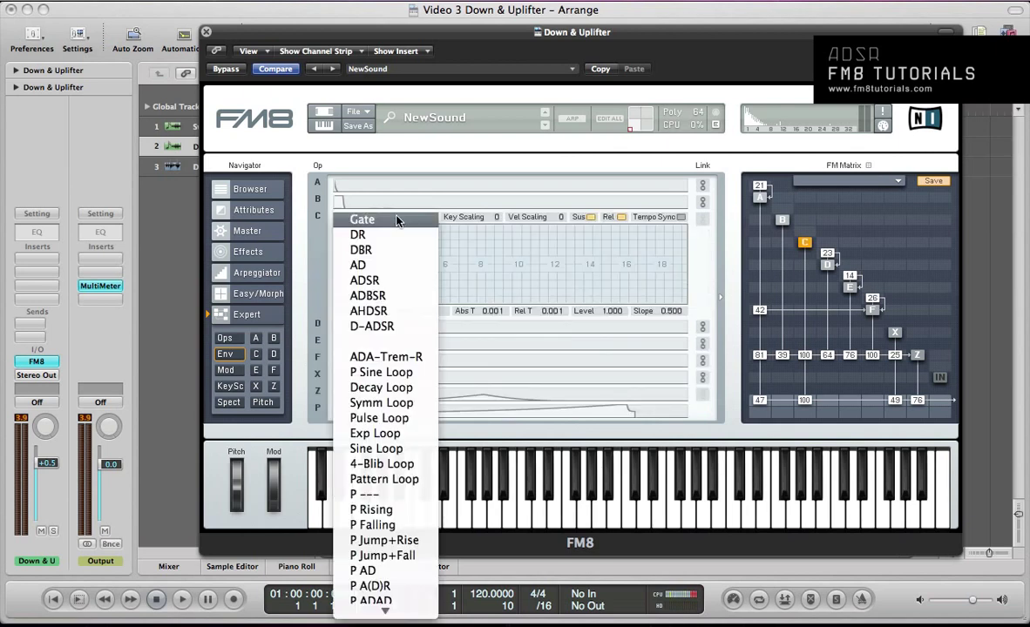
pyautogui.click(406, 341)
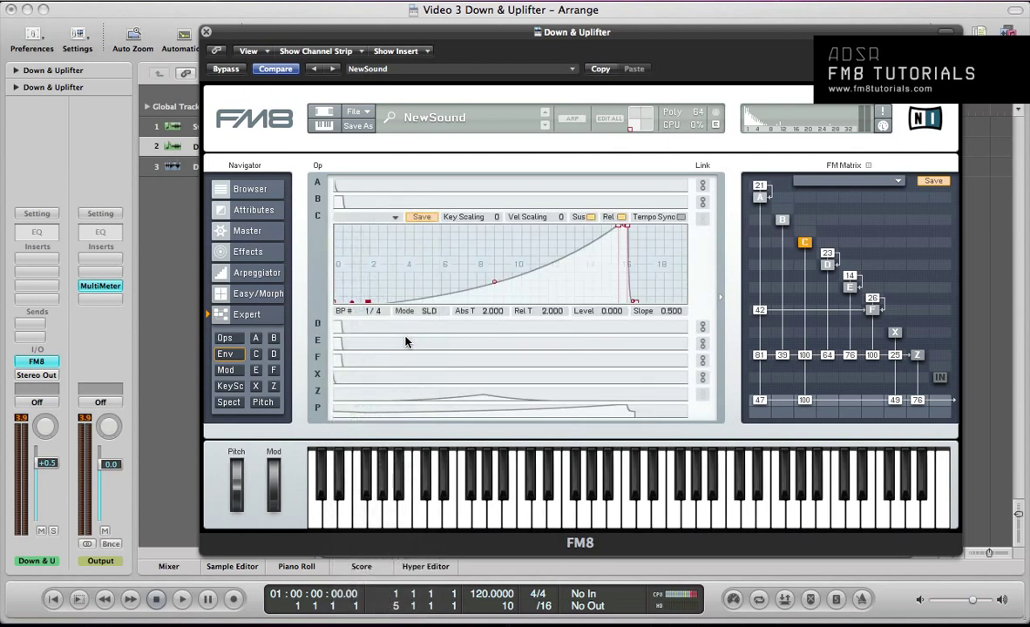
pyautogui.click(681, 218)
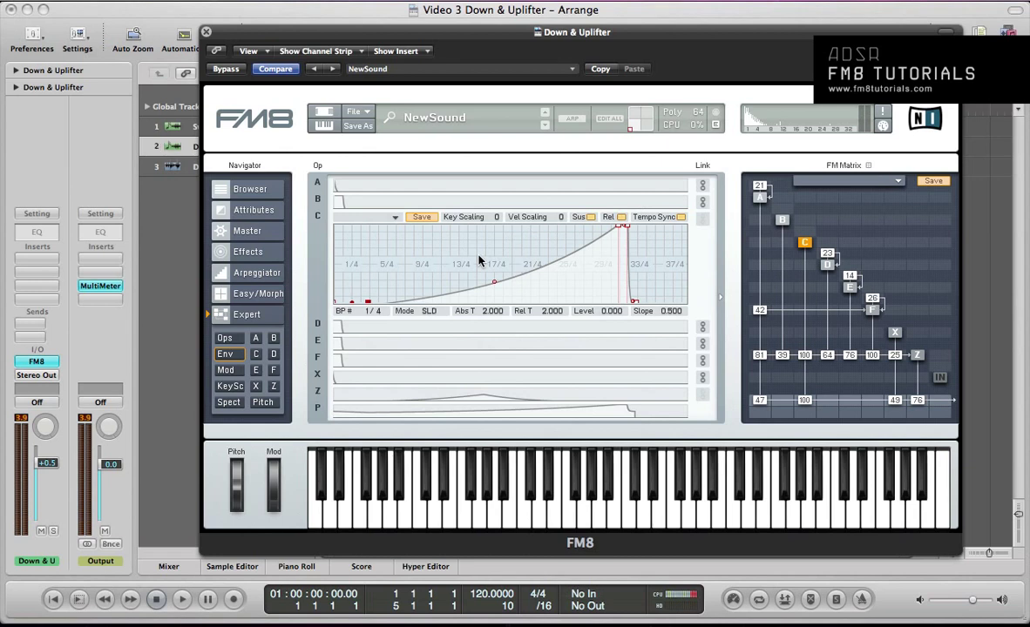
# - Add a Peak EQ effect and slightly boost both bands, moving one lower and the other higher in frequency
pyautogui.click(246, 254)
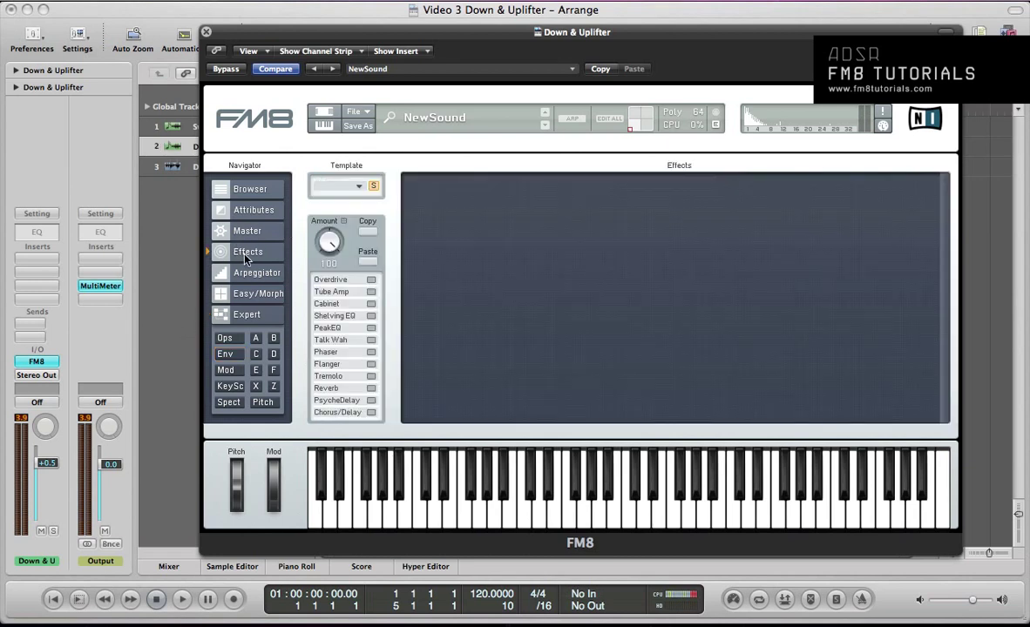
pyautogui.click(371, 329)
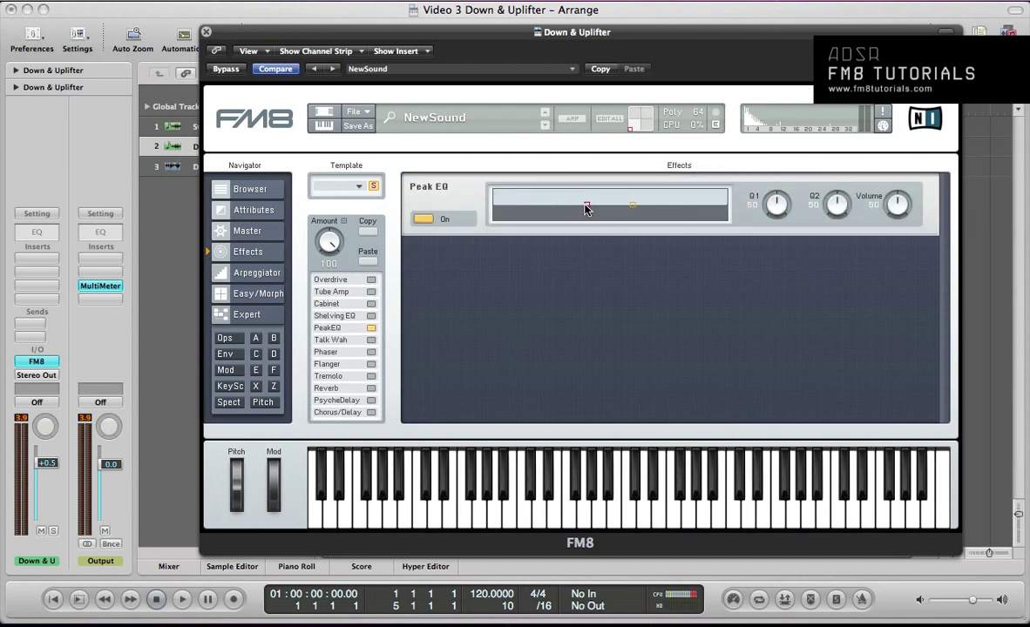
pyautogui.moveTo(587, 208)
pyautogui.mouseDown()
pyautogui.moveTo(558, 200)
pyautogui.moveTo(567, 202)
pyautogui.mouseUp()
pyautogui.moveTo(634, 205); pyautogui.dragTo(688, 201)
# - Add a Phaser effect with sync on, and set its dry/wet to 17 while auditioning the sound
pyautogui.click(372, 353)
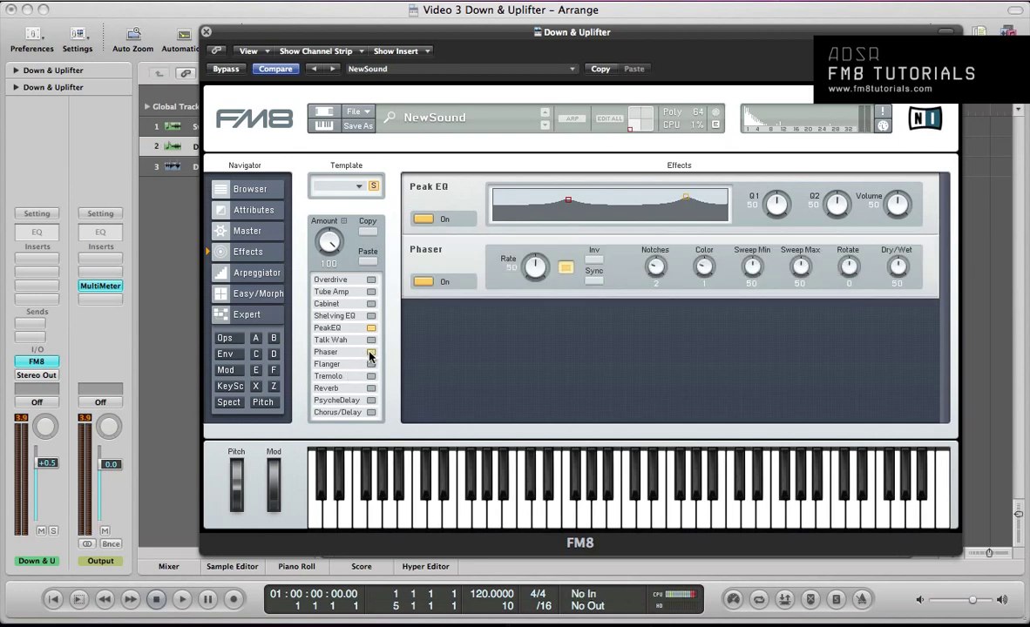
pyautogui.click(595, 281)
pyautogui.moveTo(897, 274); pyautogui.dragTo(899, 299)
pyautogui.press('space')
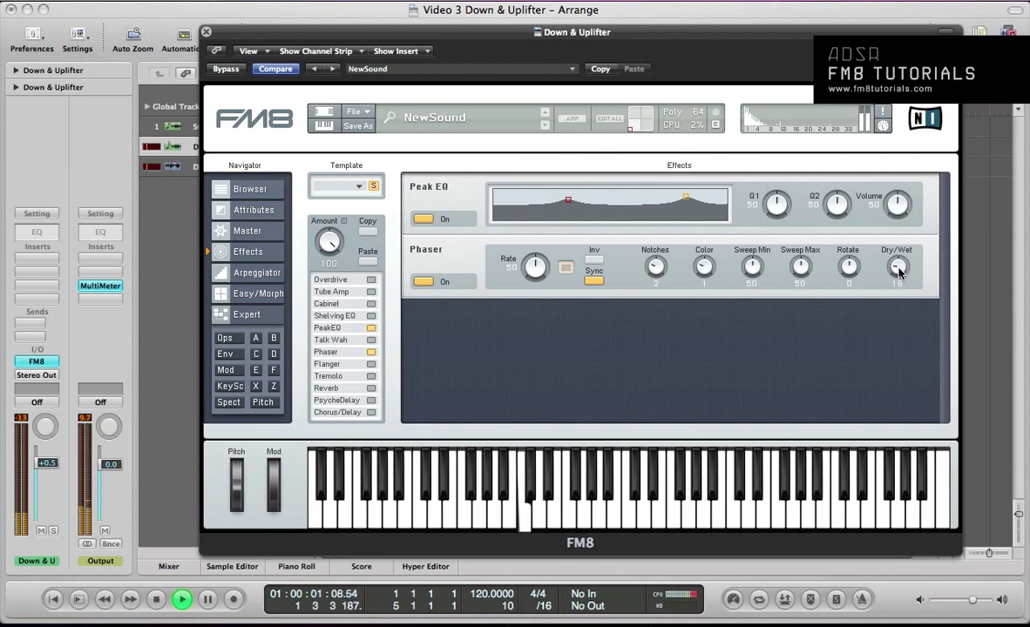
pyautogui.moveTo(898, 264); pyautogui.dragTo(898, 267)
pyautogui.press('space')
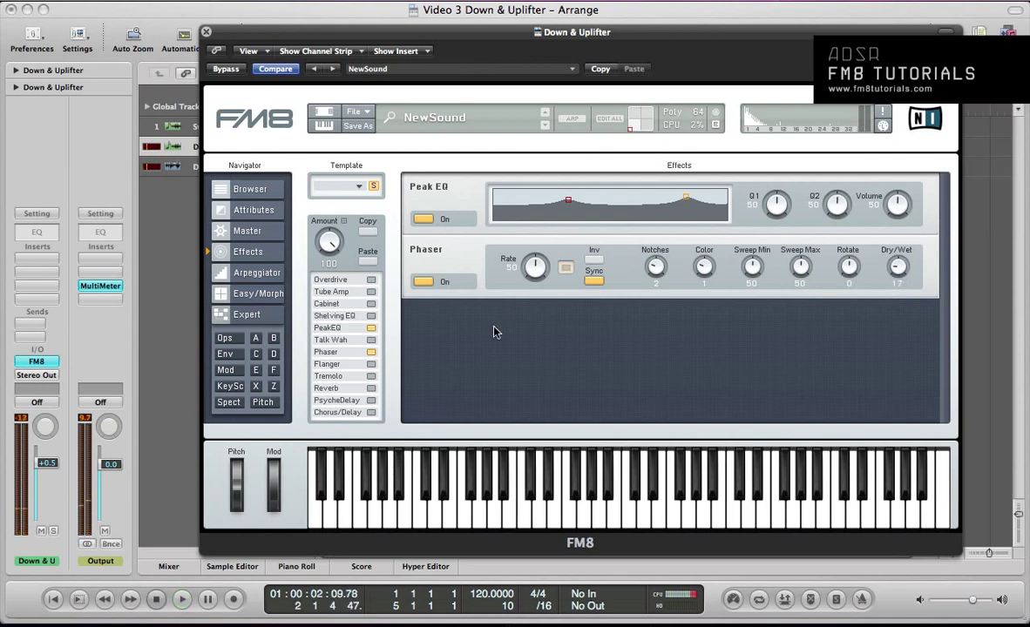
# - Add a Reverb effect with time 70, bright 83, treble 65 and dry/wet 44
pyautogui.click(340, 388)
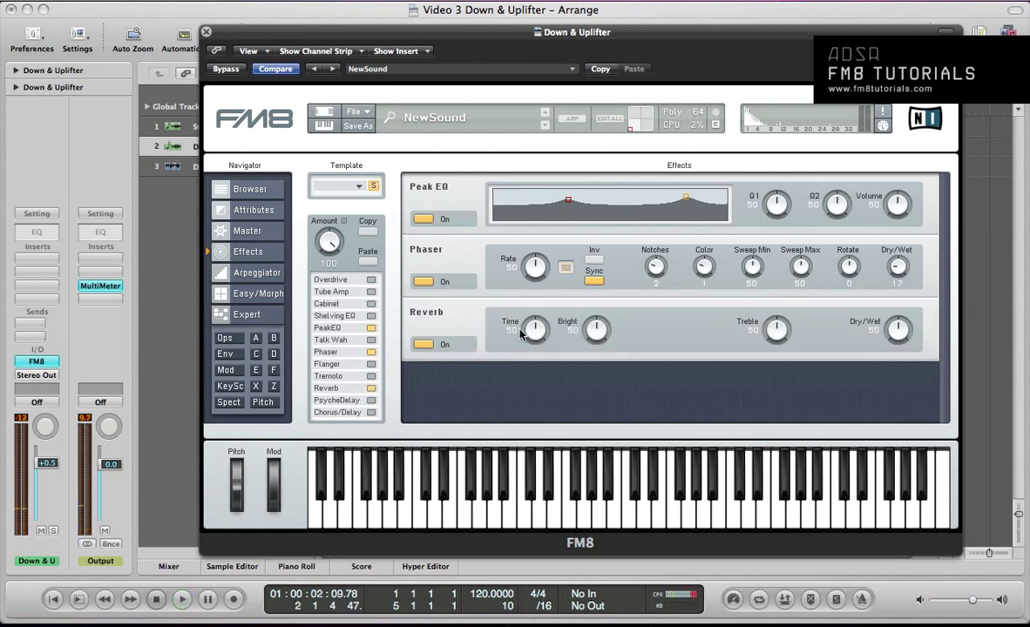
pyautogui.click(517, 327)
pyautogui.write('70')
pyautogui.doubleClick(572, 328)
pyautogui.write('80')
pyautogui.press('Return')
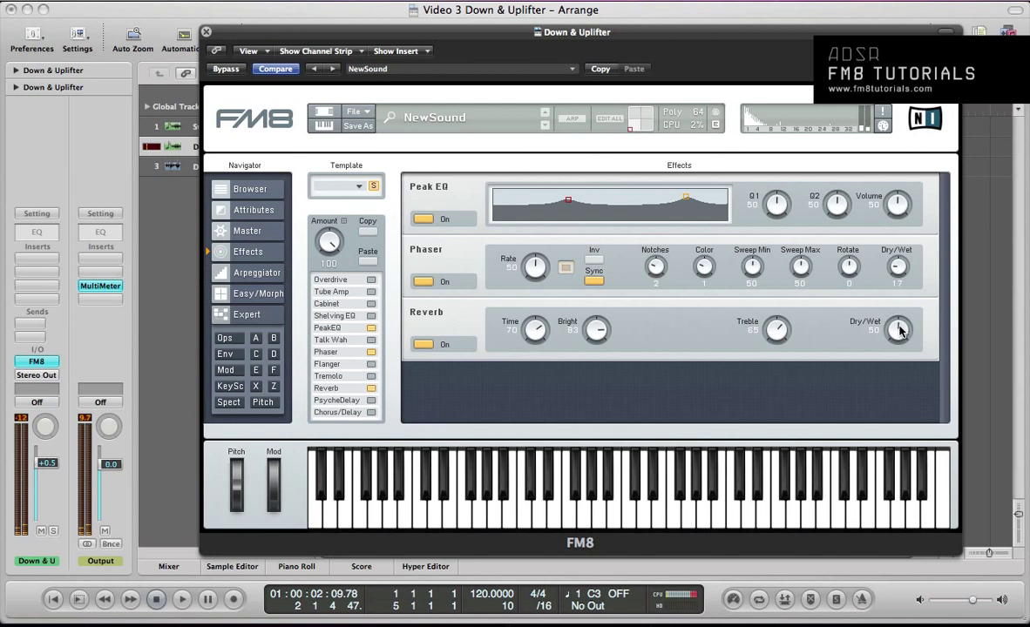
pyautogui.moveTo(900, 330); pyautogui.dragTo(900, 323)
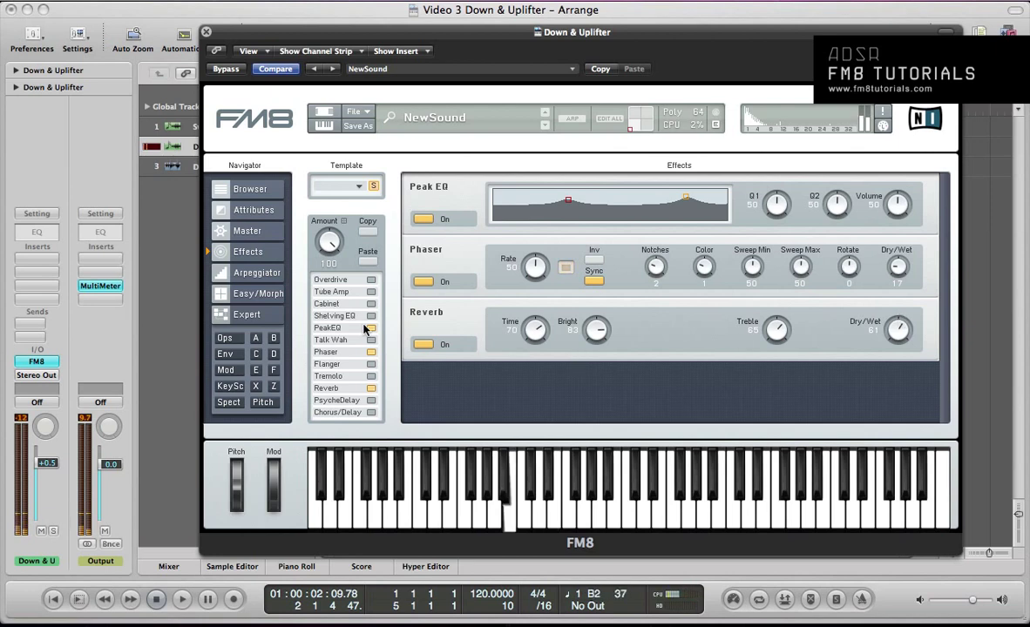
pyautogui.moveTo(896, 338); pyautogui.dragTo(896, 357)
# - Raise the Peak EQ's volume to 58
pyautogui.click(235, 294)
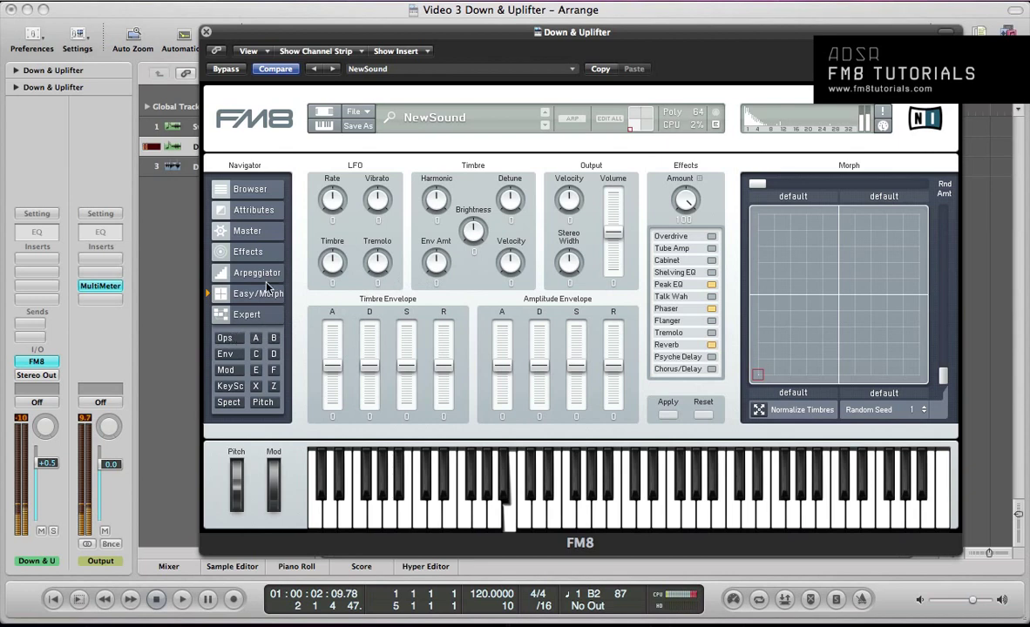
pyautogui.click(249, 255)
pyautogui.click(257, 231)
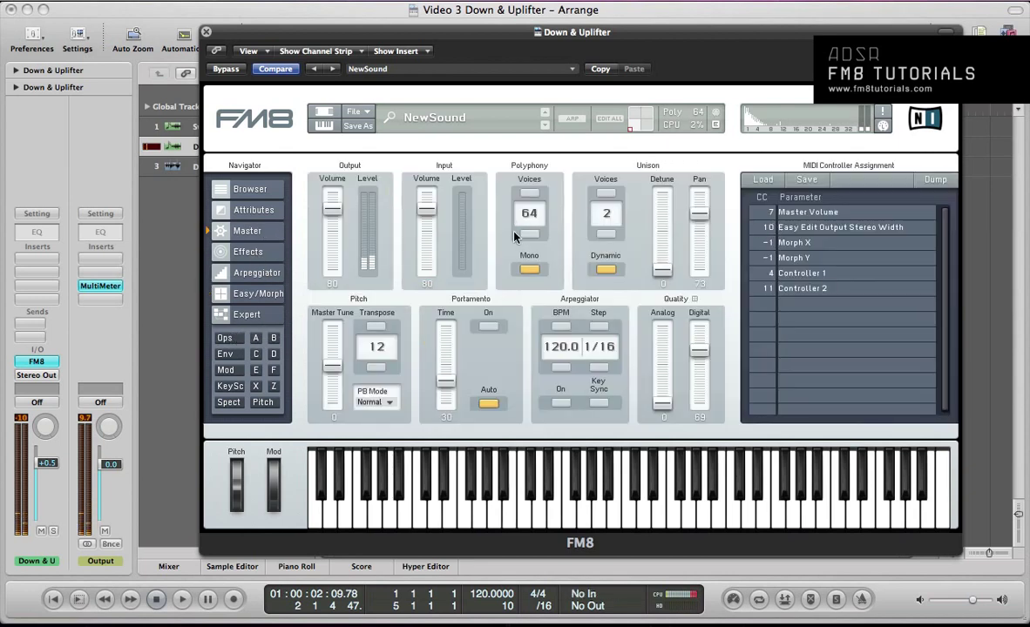
pyautogui.click(256, 253)
pyautogui.moveTo(898, 223); pyautogui.dragTo(903, 201)
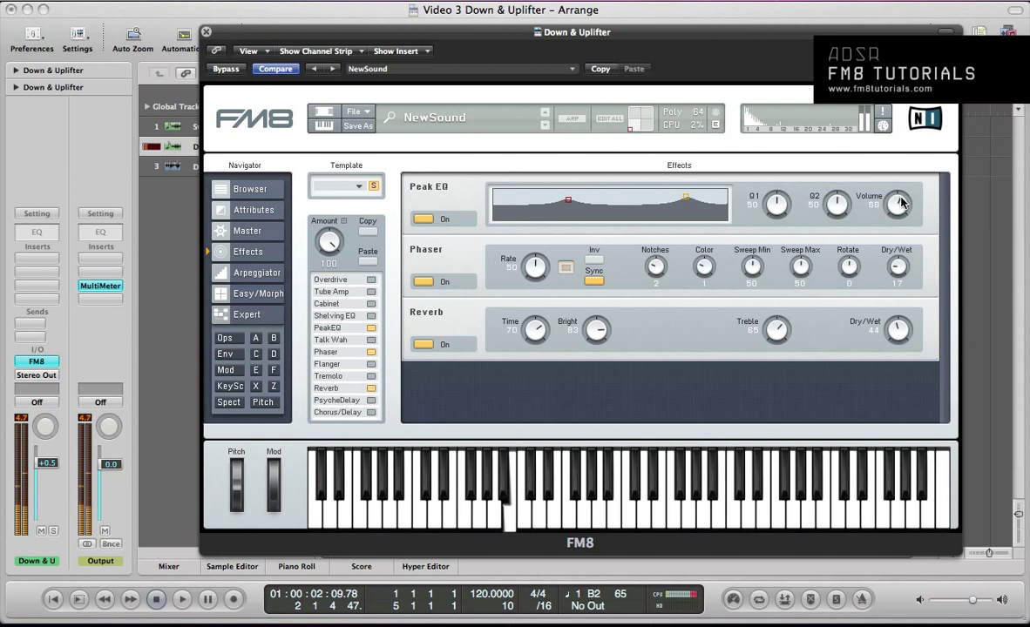
# - Play the arrangement from the start to audition the finished patch, and view its pitch envelope settings
pyautogui.press('super+w')
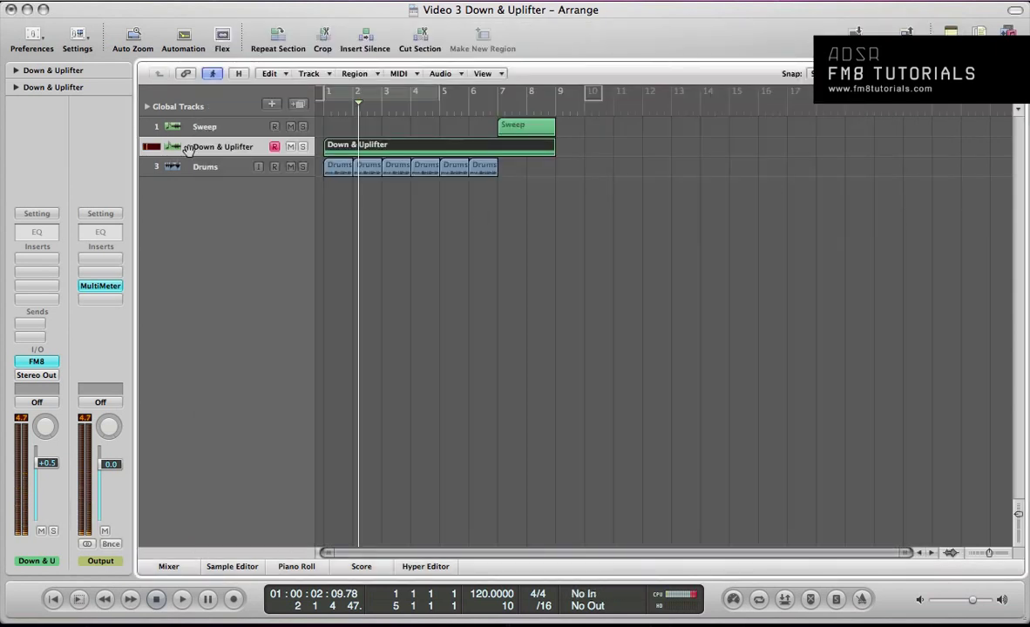
pyautogui.press('Return')
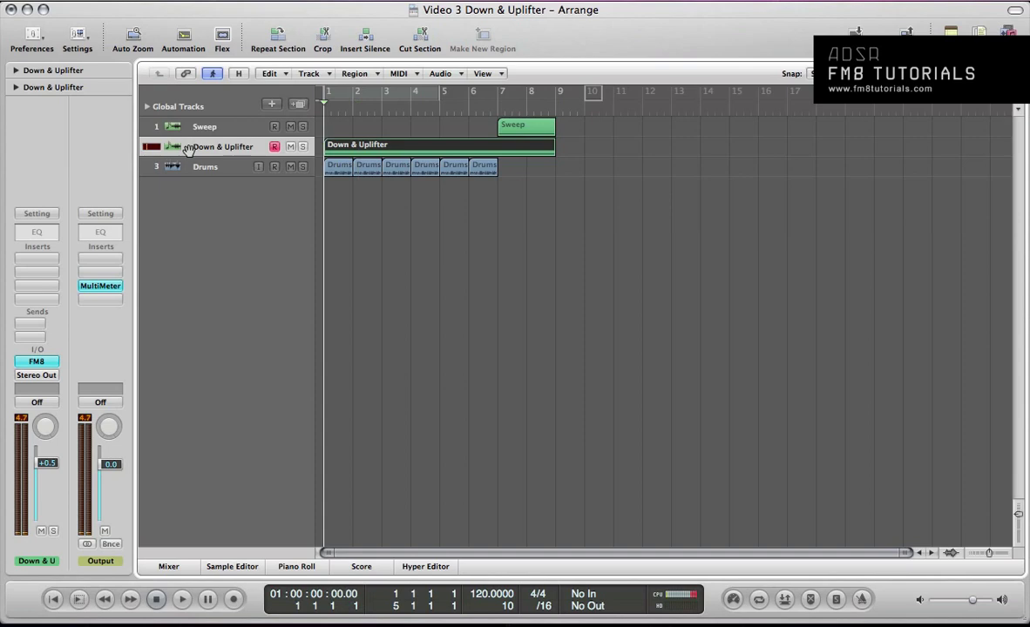
pyautogui.doubleClick(188, 150)
pyautogui.press('space')
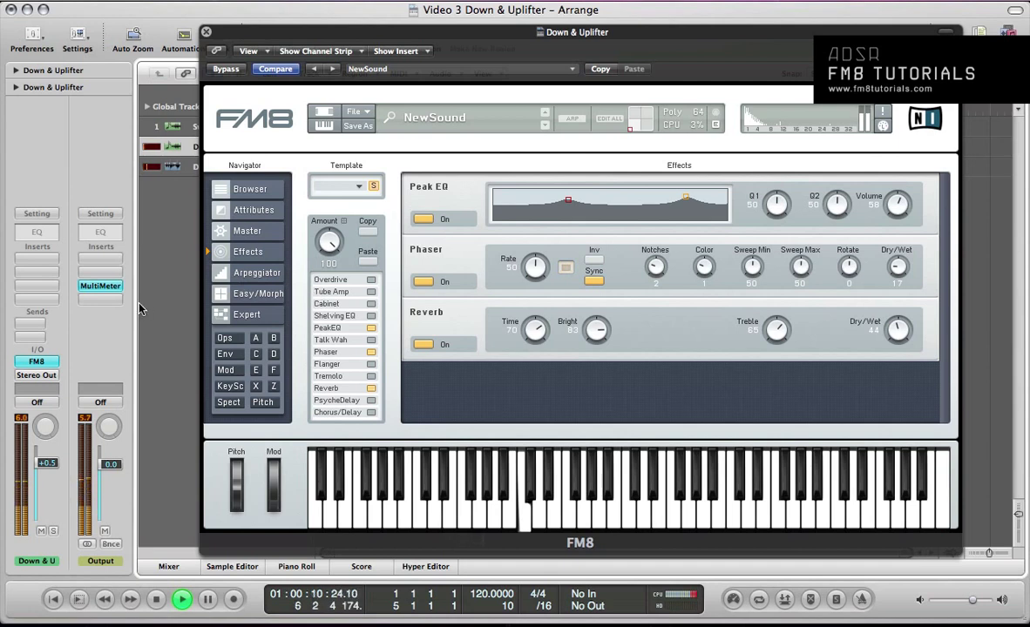
pyautogui.click(262, 402)
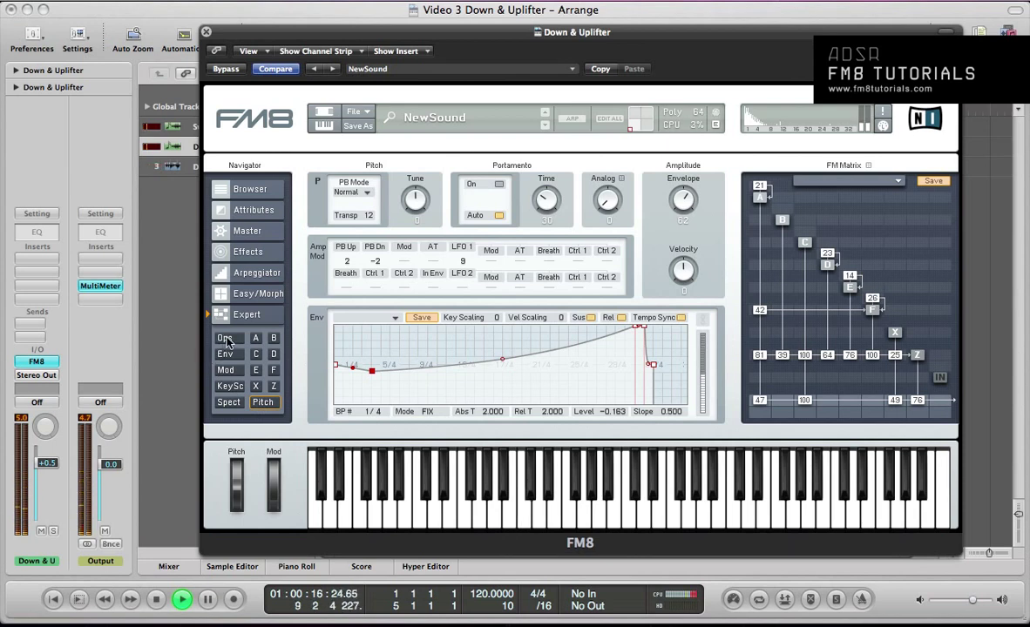
pyautogui.press('space')
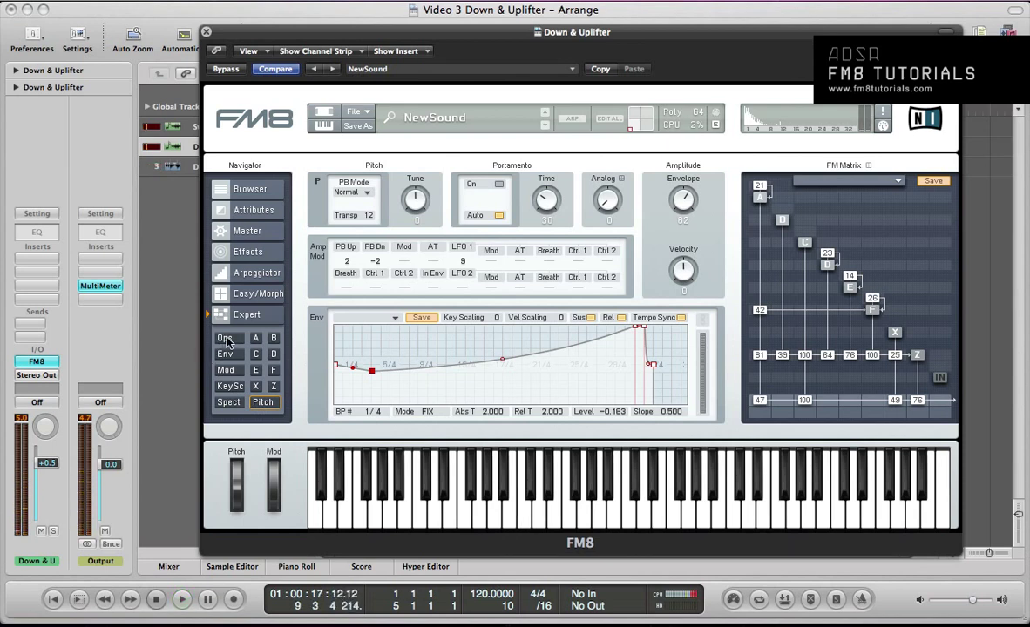